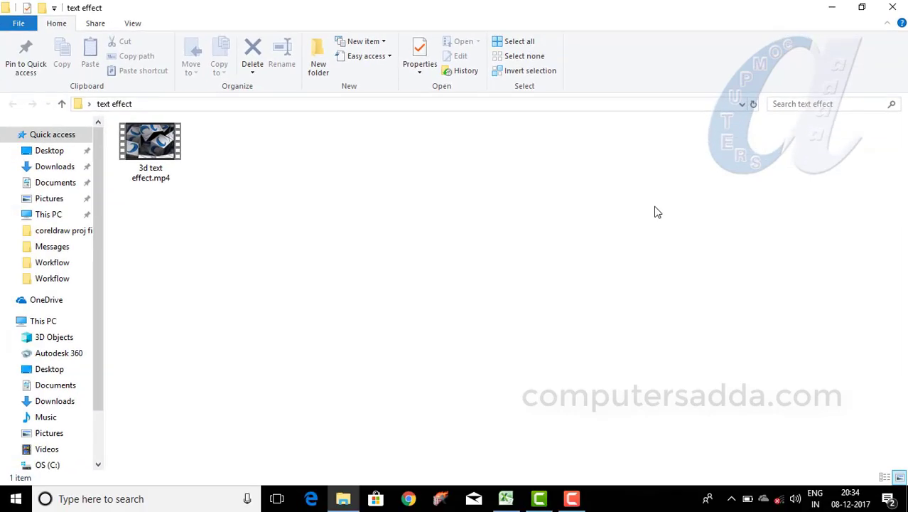
key("F3")
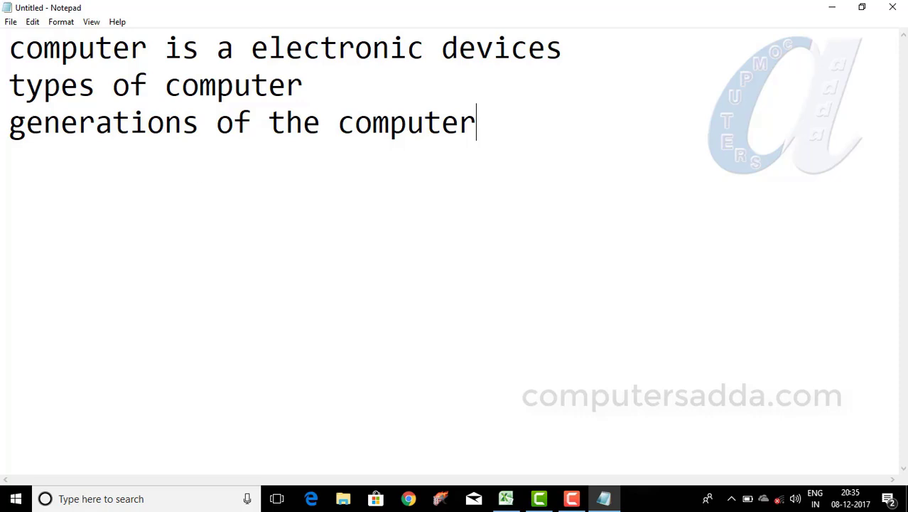
Search the Notepad text for "computer", step through its occurrences on all three lines, and close the Find dialog
left_click(33, 22)
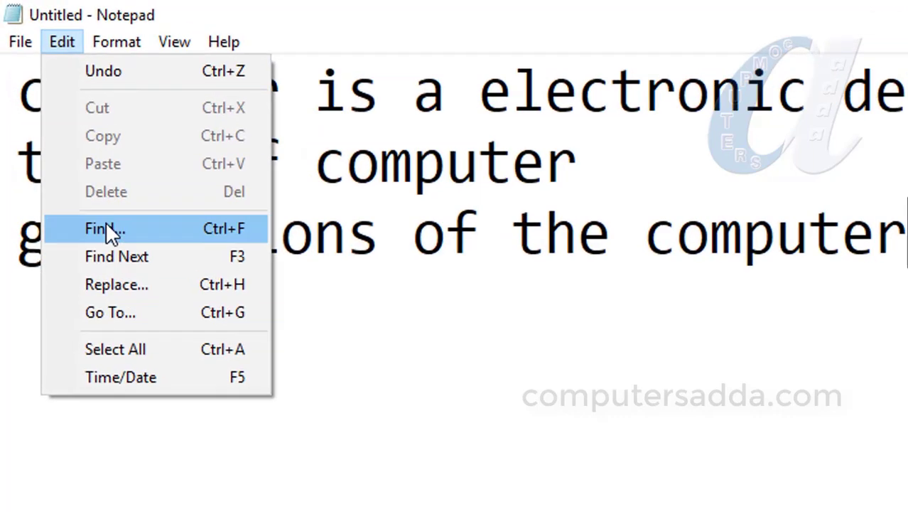
left_click(110, 227)
left_click_drag(186, 237, 448, 376)
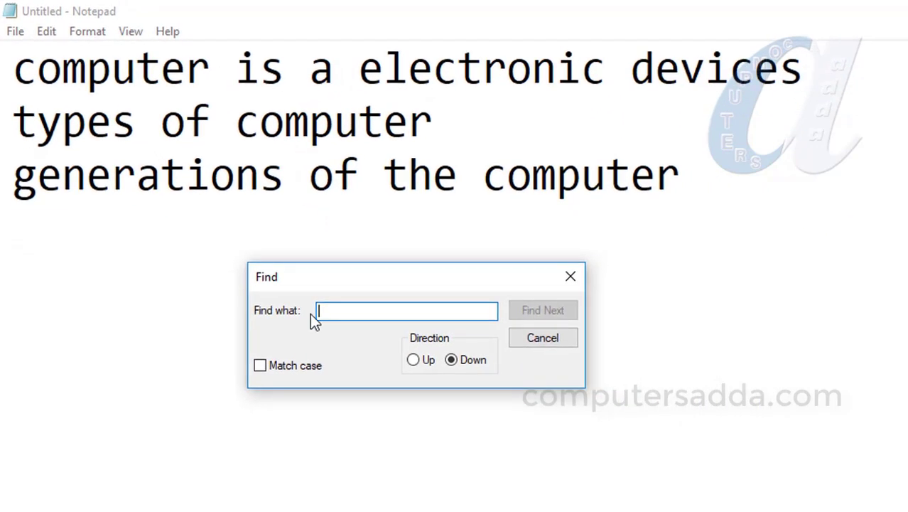
left_click(13, 70)
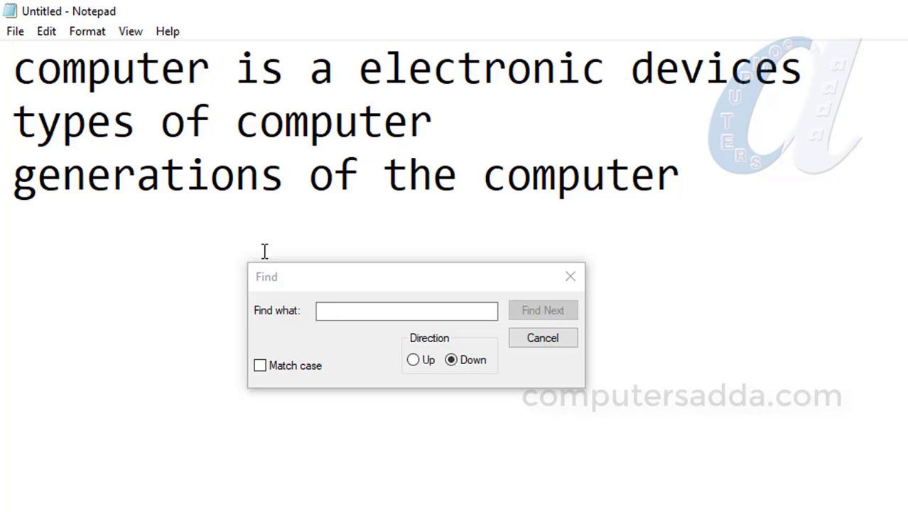
left_click(332, 310)
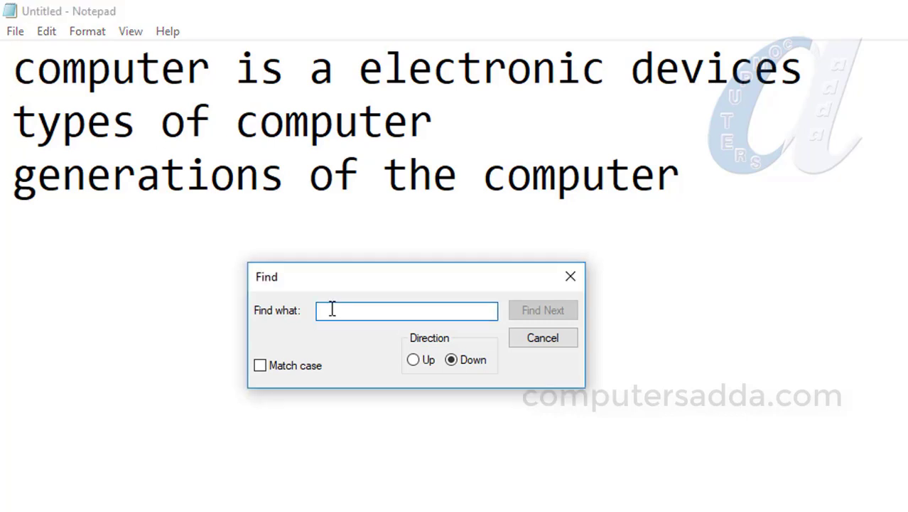
type("computer")
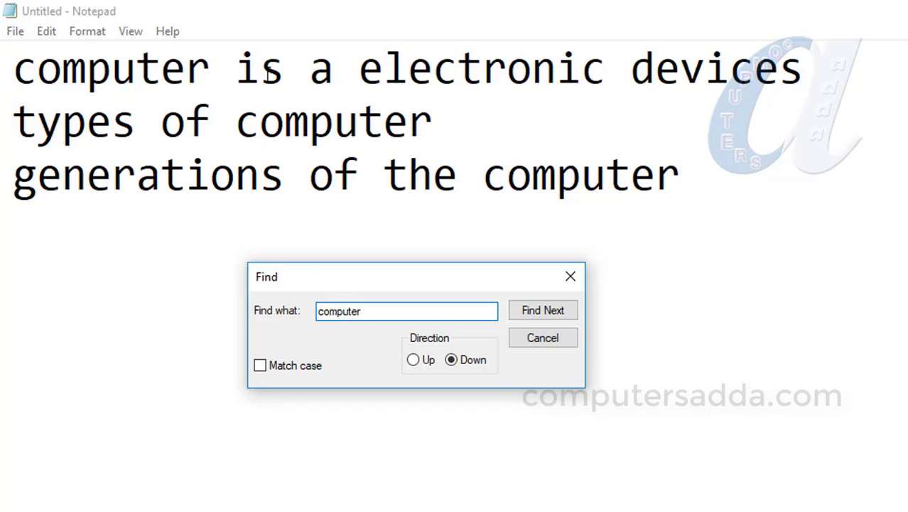
left_click(533, 315)
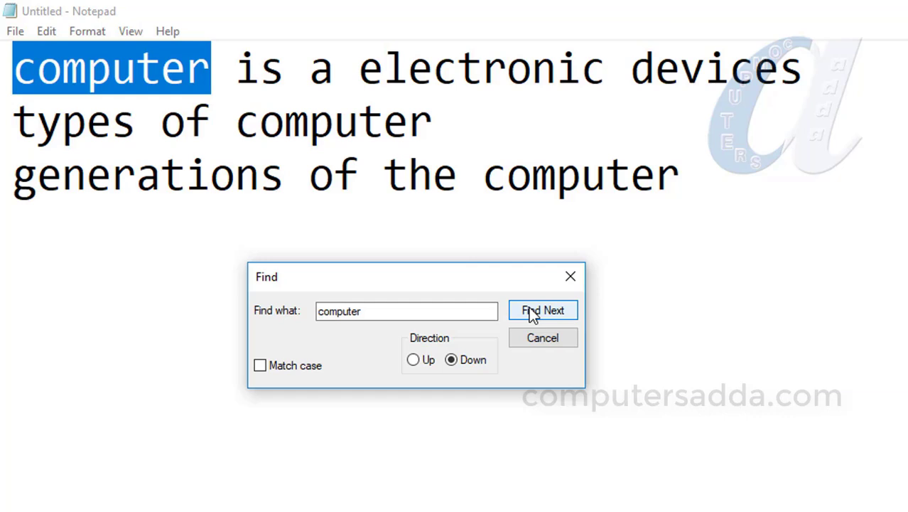
left_click(533, 315)
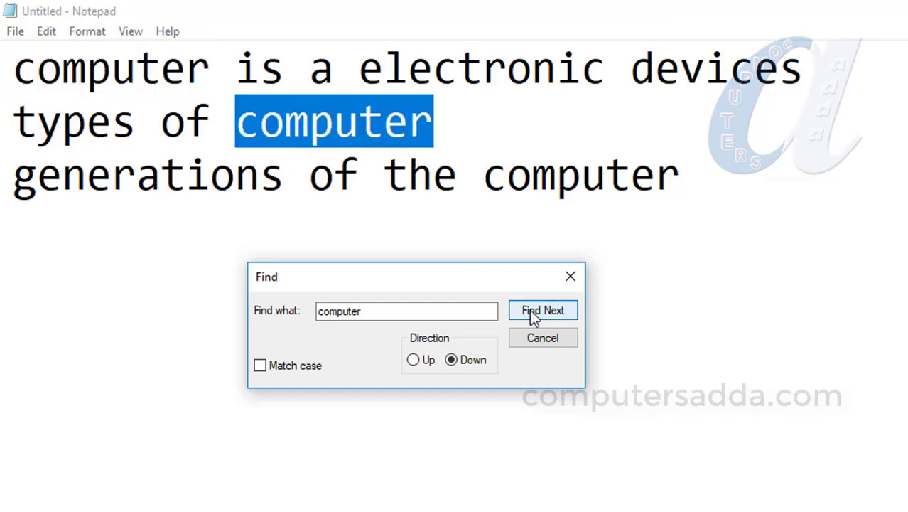
left_click(534, 314)
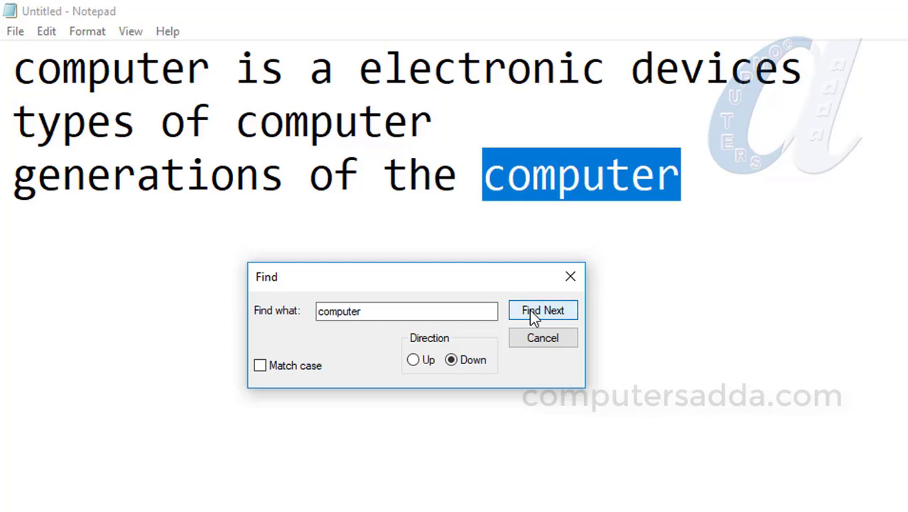
left_click(570, 278)
Search for "computer" again from the very beginning of the text and close the Find dialog at the first match
left_click(14, 67)
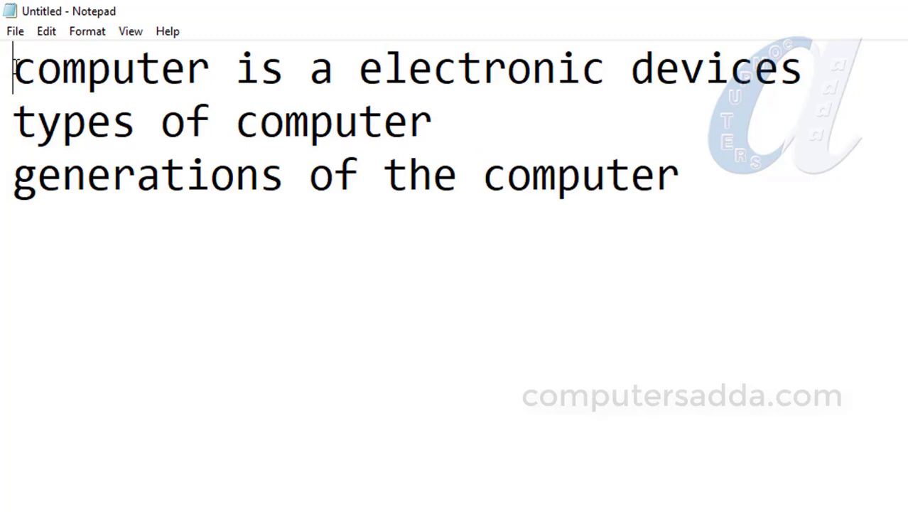
left_click(44, 31)
left_click(69, 172)
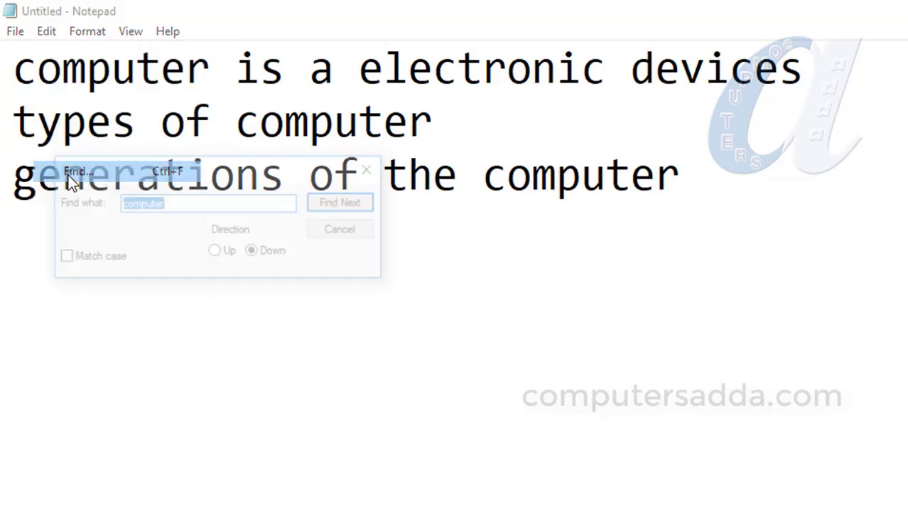
left_click_drag(120, 176, 285, 339)
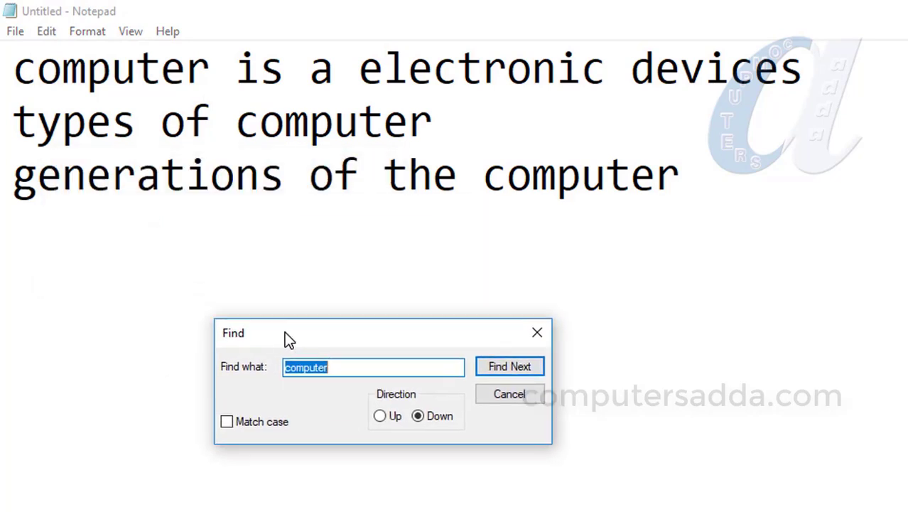
left_click(509, 367)
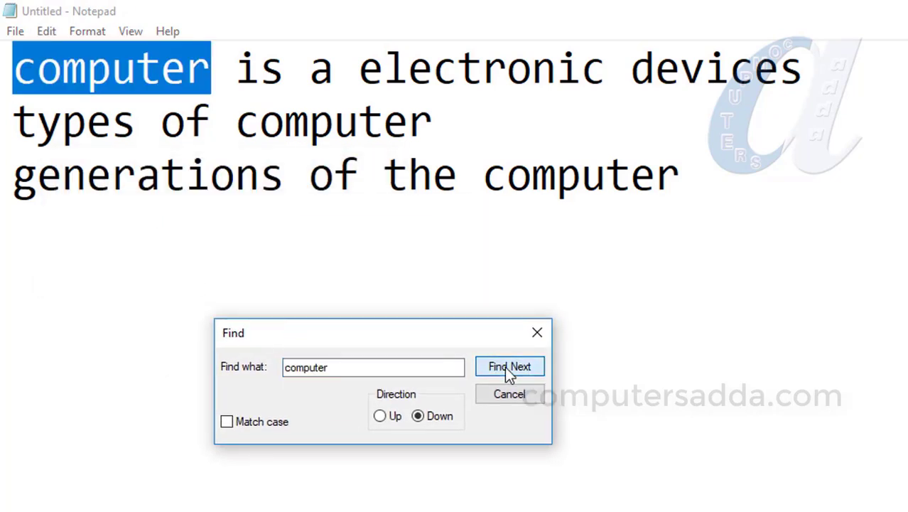
left_click(537, 334)
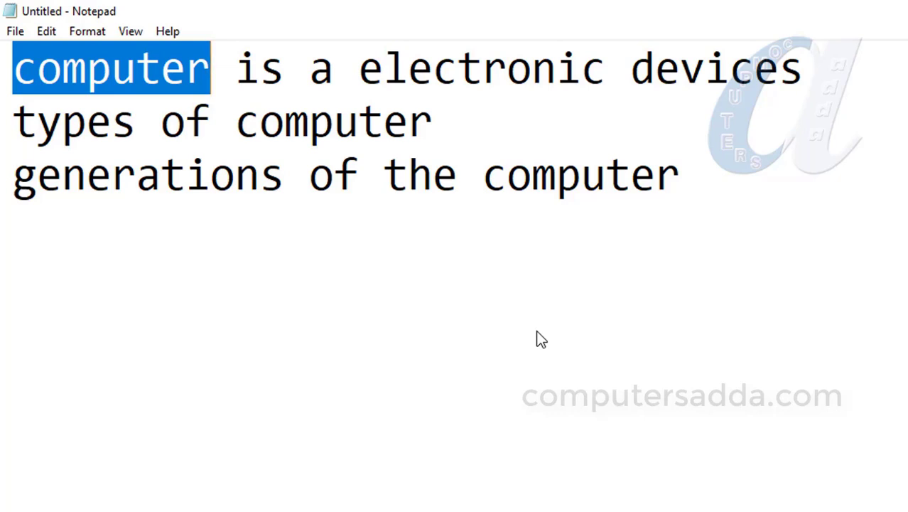
Repeat the last search without the Find dialog to jump to the remaining occurrences of "computer"
key("F3")
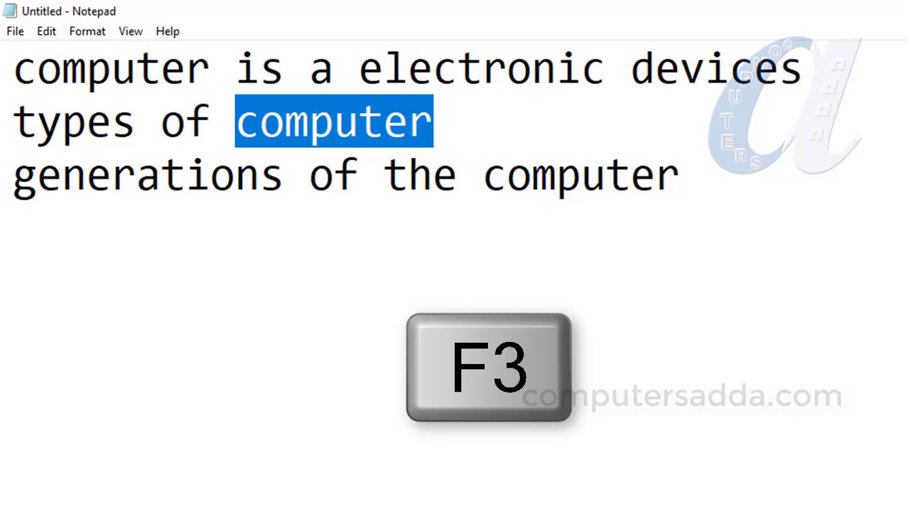
key("F3")
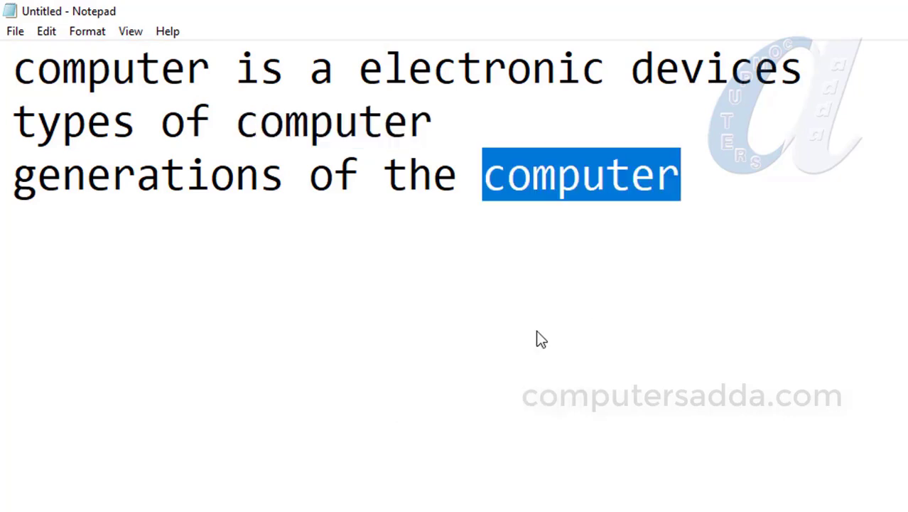
key("F3")
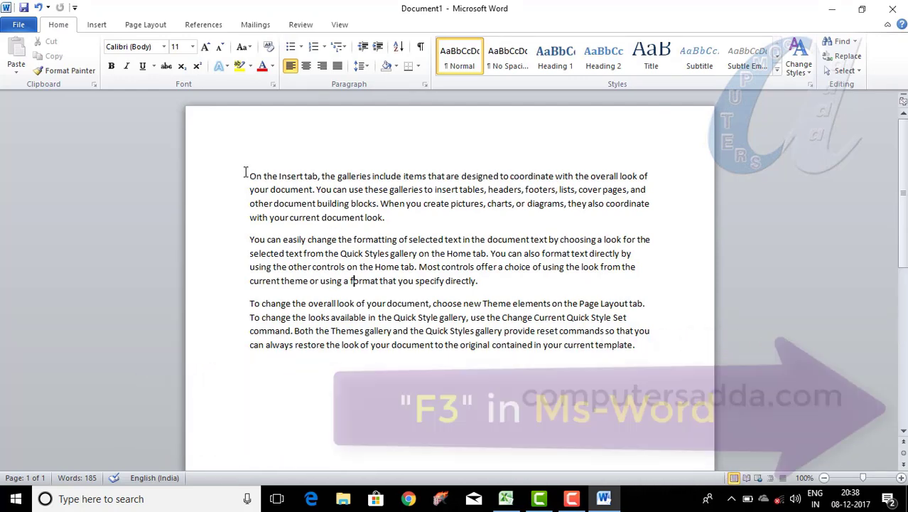
In Word, bring up Create New Building Block for all three paragraphs, dismiss it without saving, and delete the selected text
left_click_drag(652, 351, 199, 154)
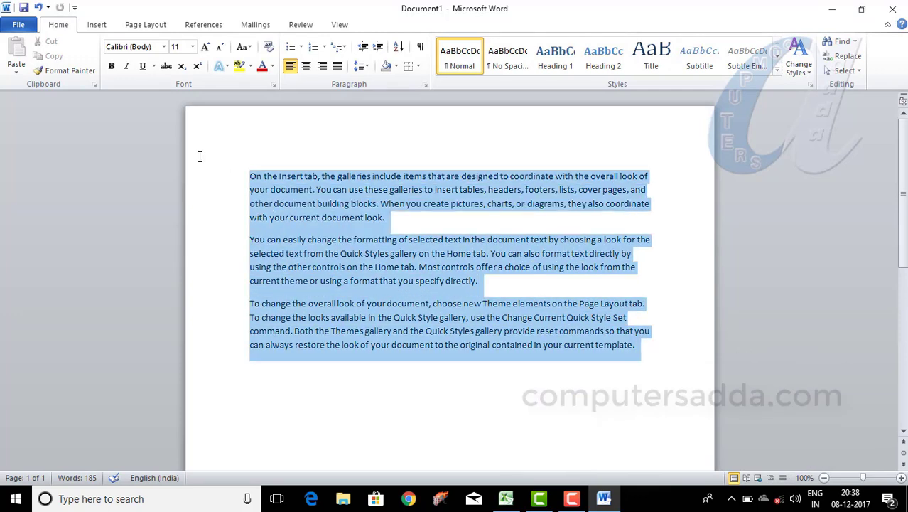
key("F3")
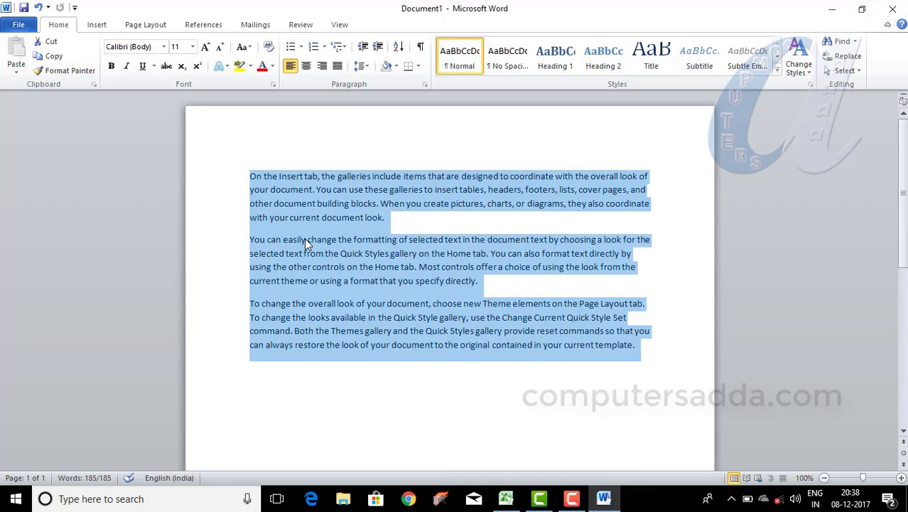
key("alt+F3")
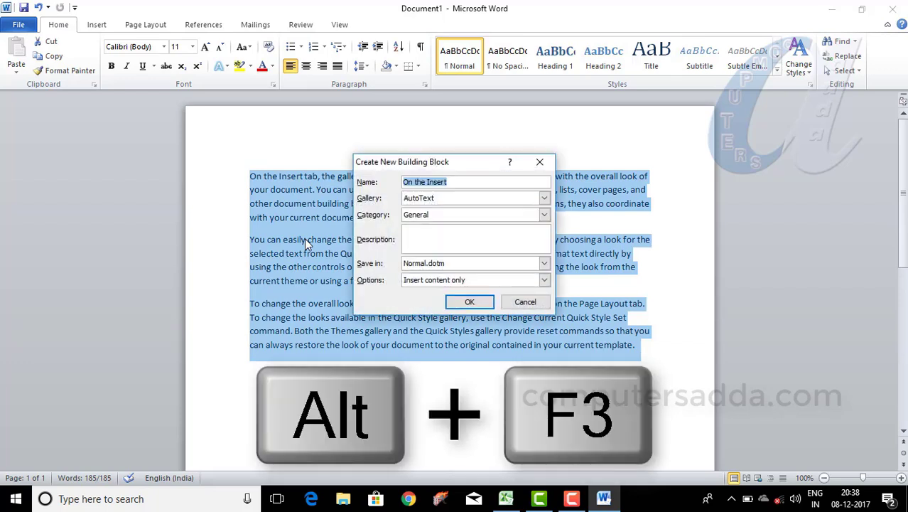
mouse_move(487, 163)
left_mouse_down()
mouse_move(420, 169)
mouse_move(455, 227)
mouse_move(489, 149)
left_mouse_up()
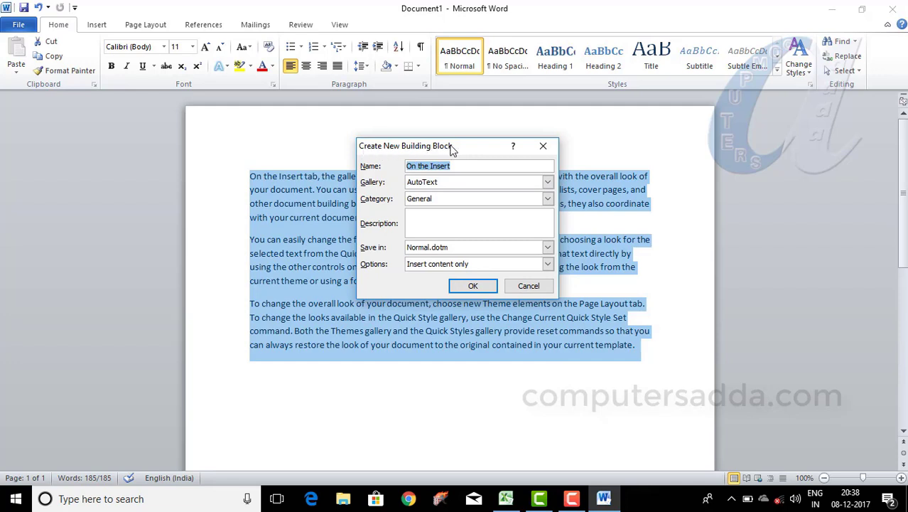
left_click(544, 147)
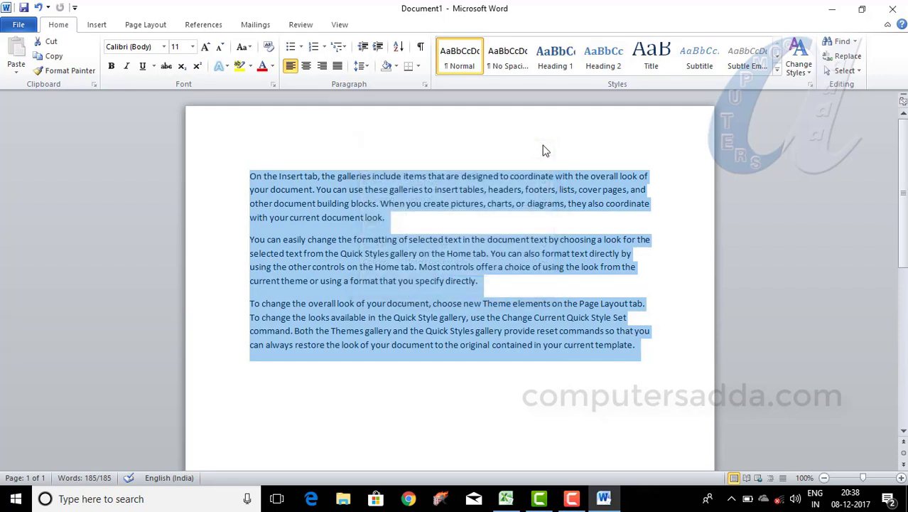
key("Delete")
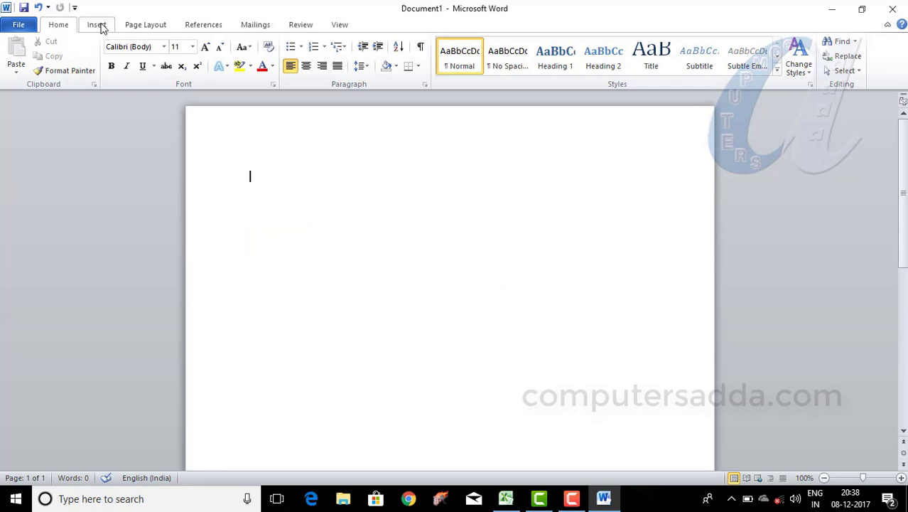
Draw a rounded rectangle about 17.3 cm wide and 3.9 cm high across the page top and apply the grey gradient shape style
left_click(98, 26)
left_click(196, 60)
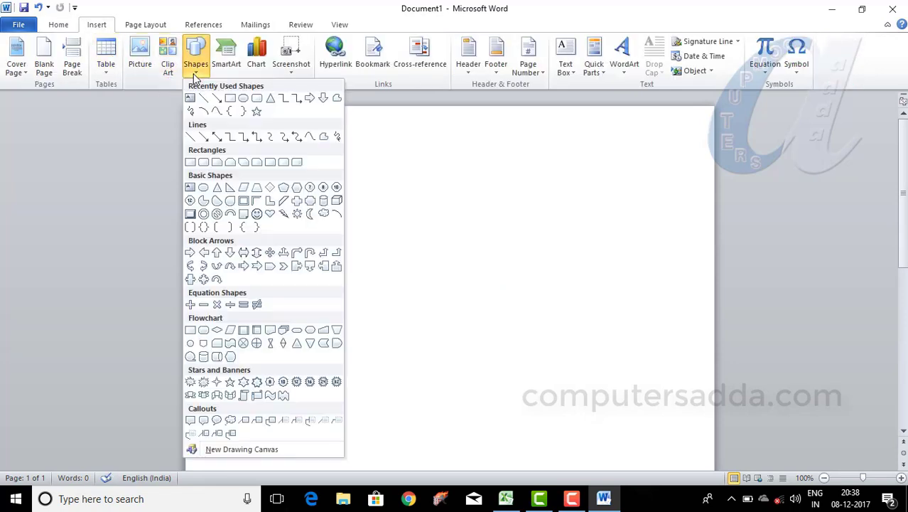
left_click(260, 100)
mouse_move(230, 132)
left_mouse_down()
mouse_move(592, 227)
mouse_move(666, 231)
left_mouse_up()
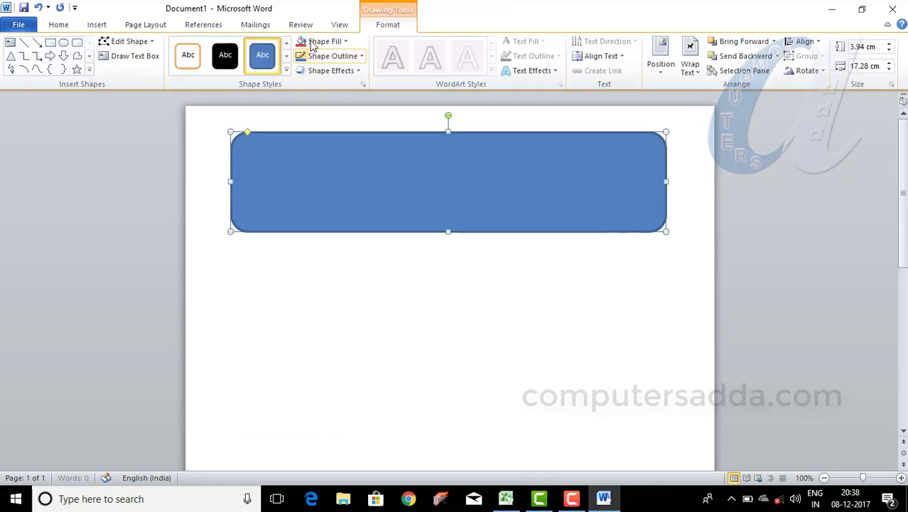
left_click(287, 69)
left_click(193, 172)
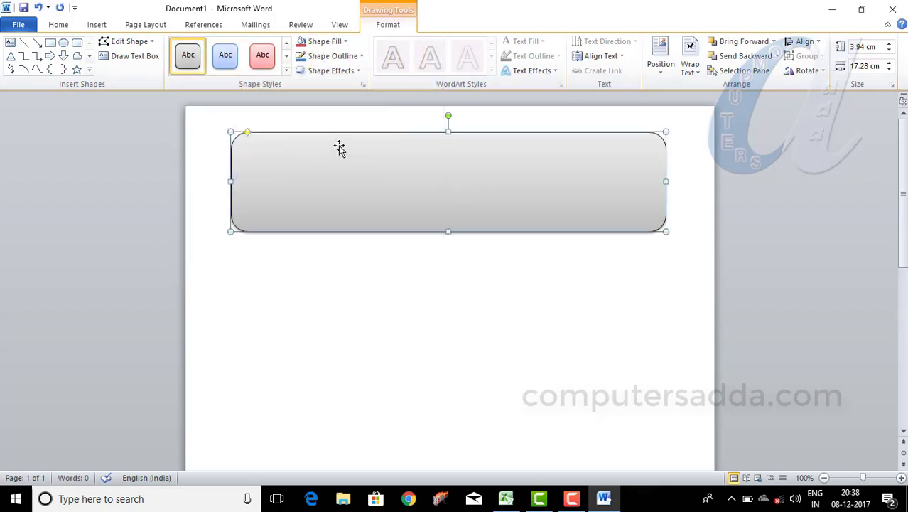
Add the text "computersadda" inside the rounded rectangle
right_click(324, 171)
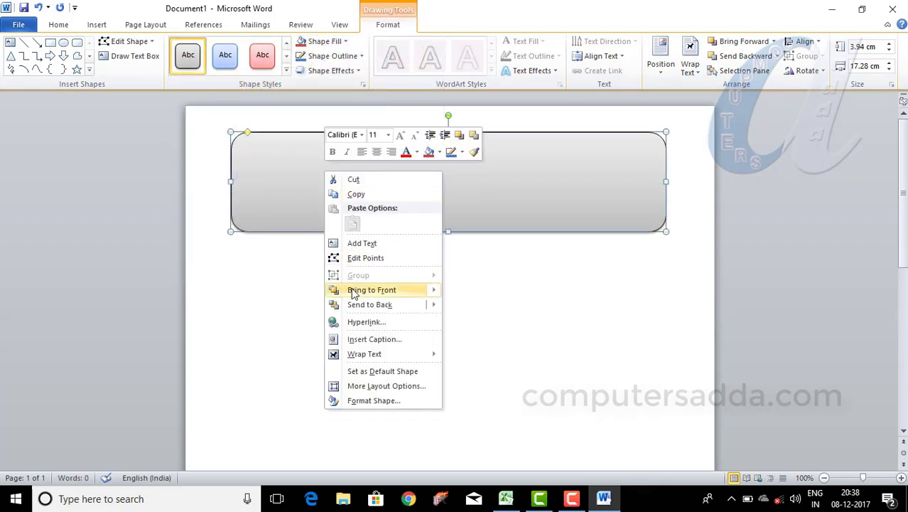
left_click(360, 244)
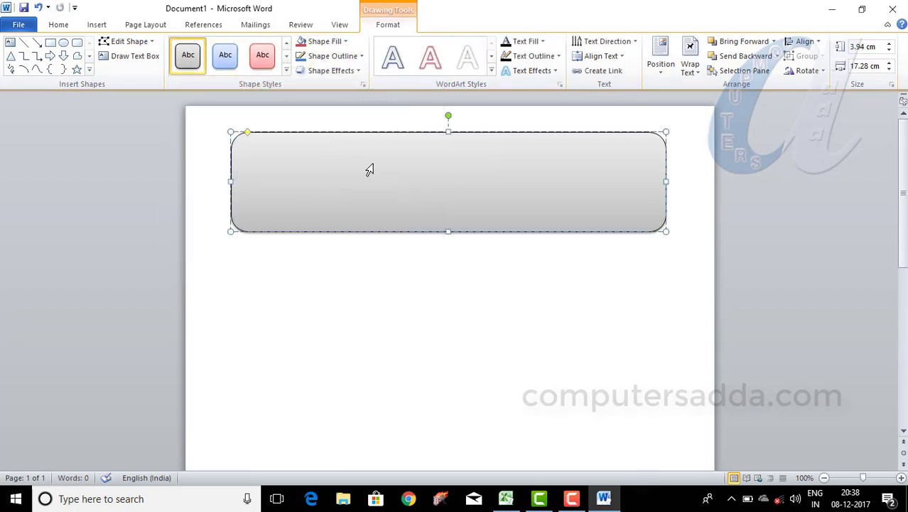
type("computersadda")
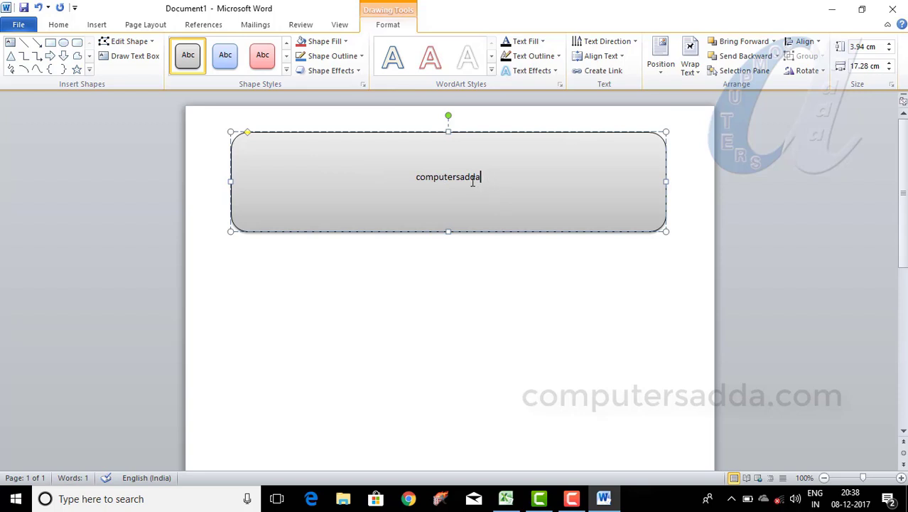
Change the text in the rounded rectangle to UPPERCASE
left_click_drag(476, 181, 354, 179)
left_click(58, 24)
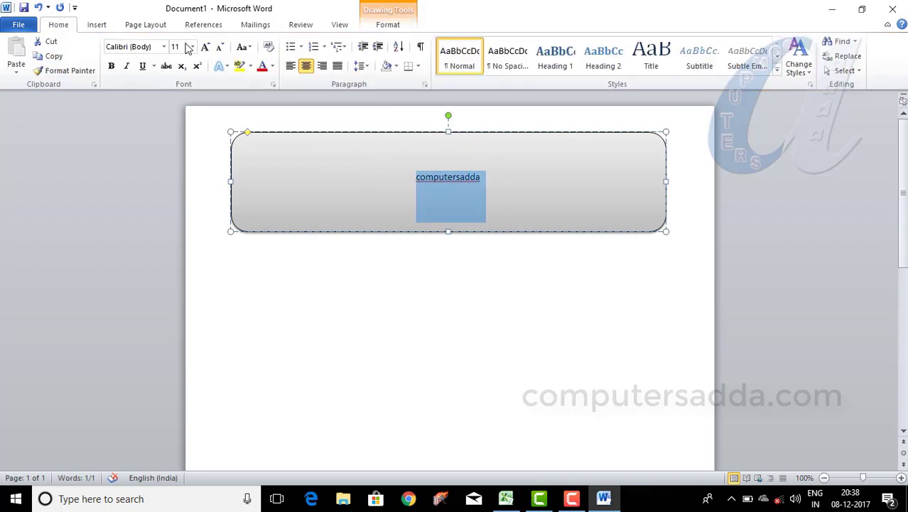
left_click(242, 46)
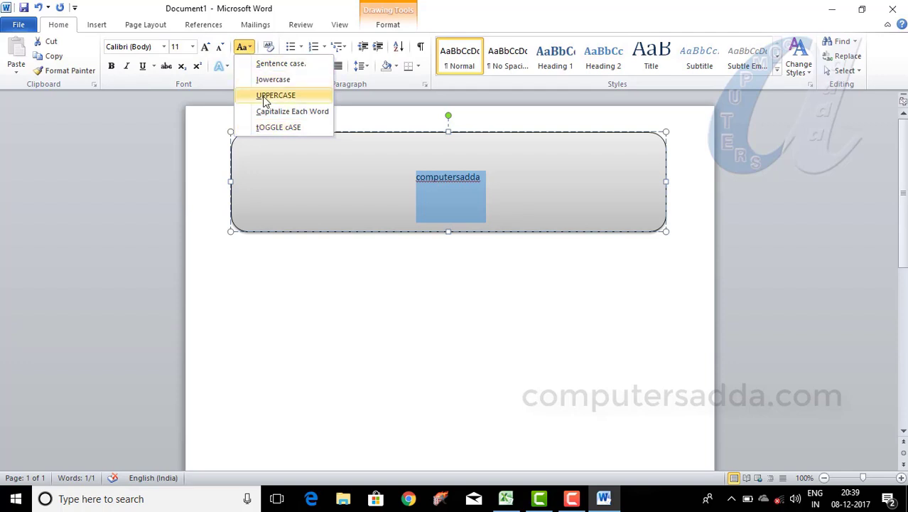
left_click(265, 95)
Enlarge the COMPUTERSADDA text in the rounded rectangle to font size 48
left_click(206, 46)
left_click(205, 46)
left_click(206, 47)
left_click(205, 46)
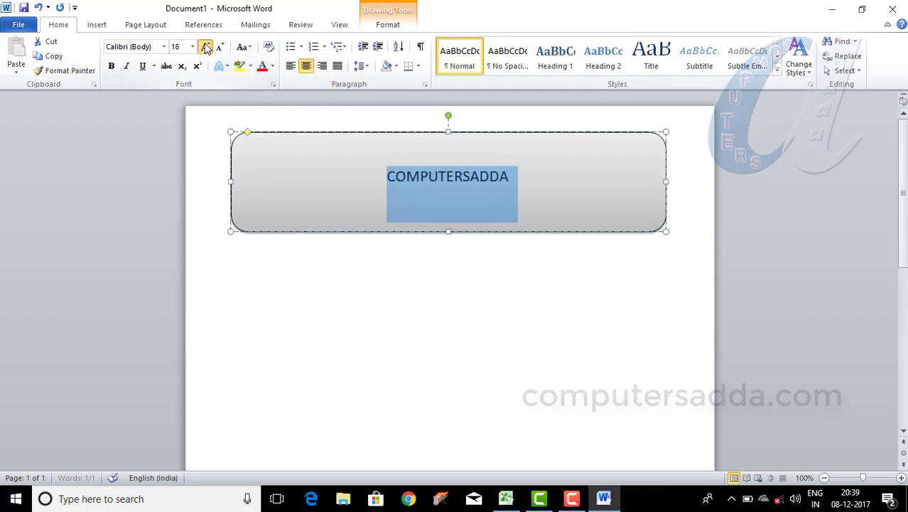
left_click(205, 46)
left_click(205, 47)
left_click(206, 46)
left_click(206, 46)
left_click(205, 46)
left_click(205, 46)
left_click(206, 47)
left_click(205, 46)
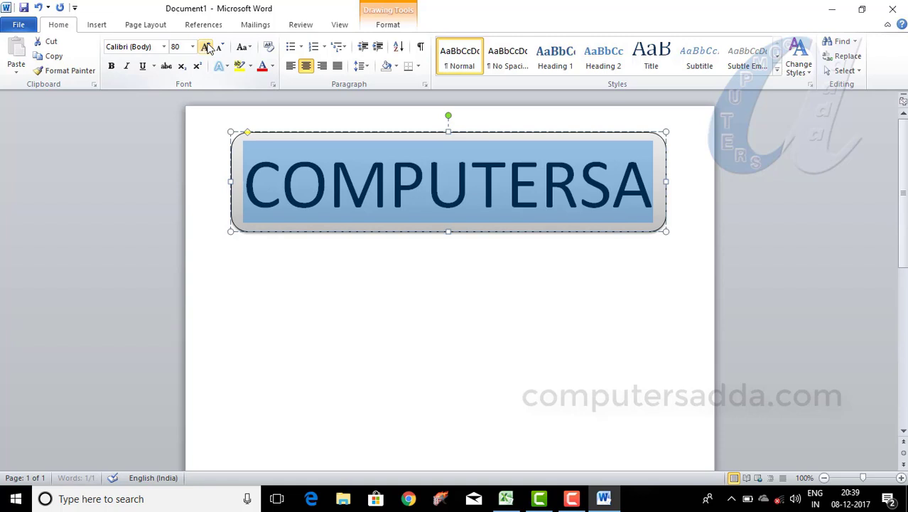
left_click(219, 46)
left_click(220, 46)
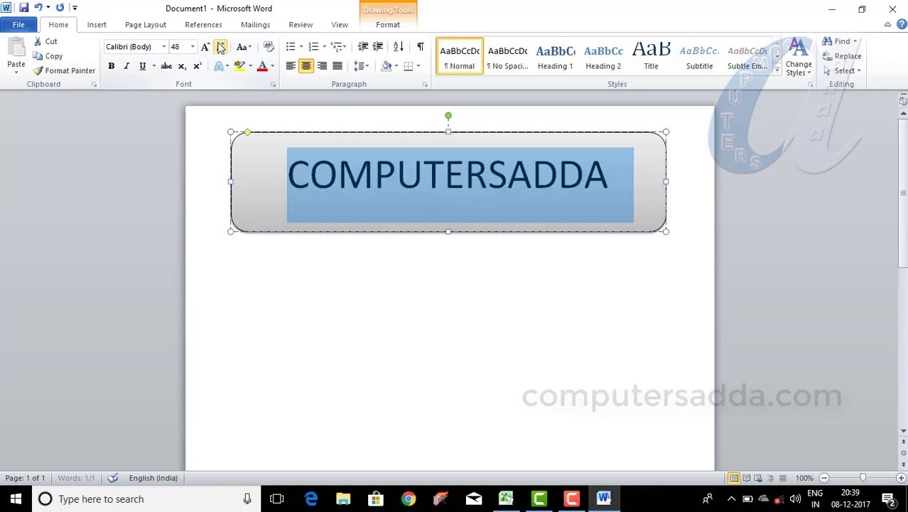
Set the COMPUTERSADDA text in the rounded rectangle to the Algerian font and colour it dark red
left_click(163, 47)
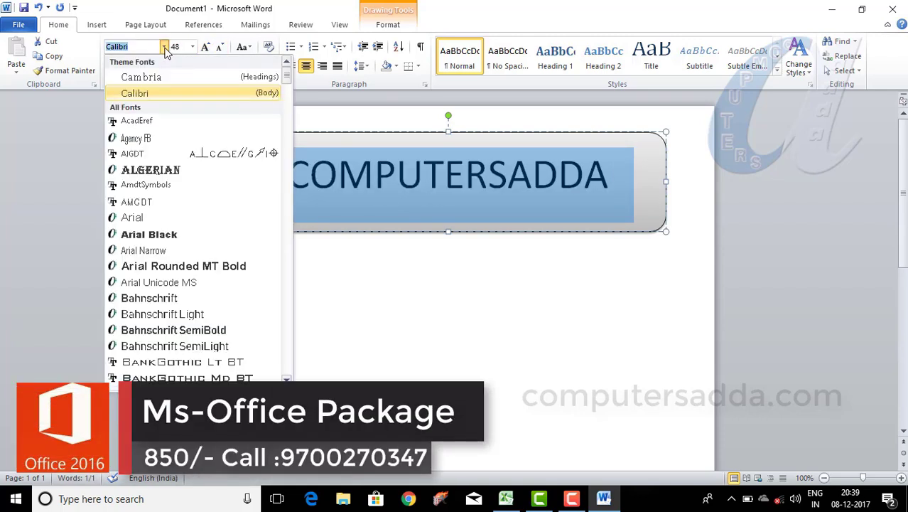
left_click(150, 170)
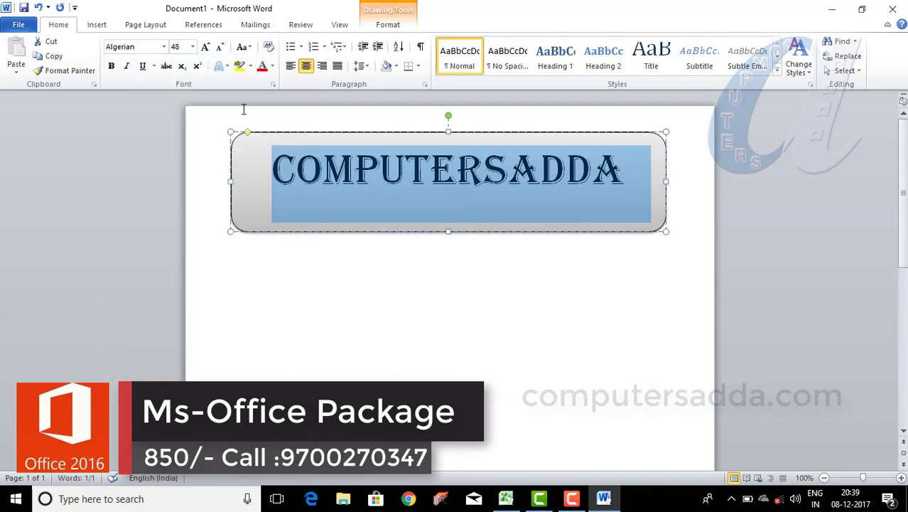
left_click(272, 66)
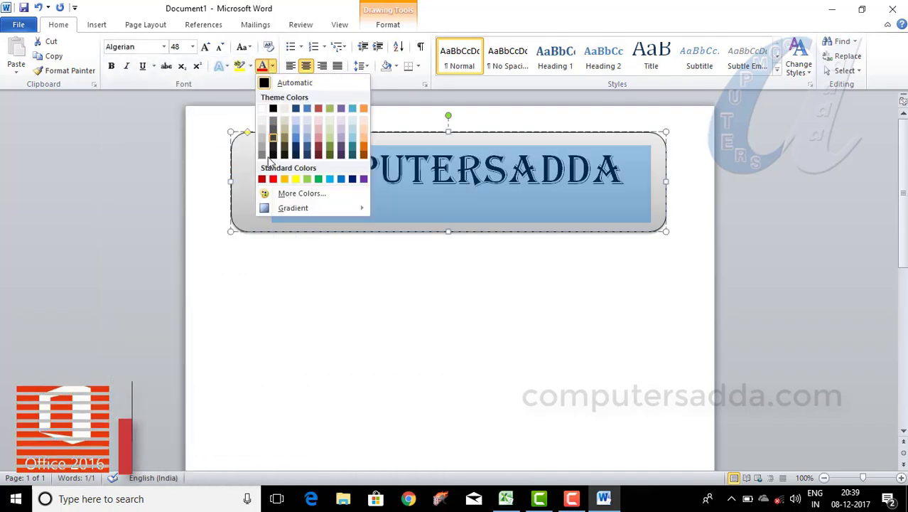
left_click(262, 180)
Add the line "Youtube & Website" at font size 20 below COMPUTERSADDA, making the rounded rectangle slightly taller to fit it
left_click(630, 175)
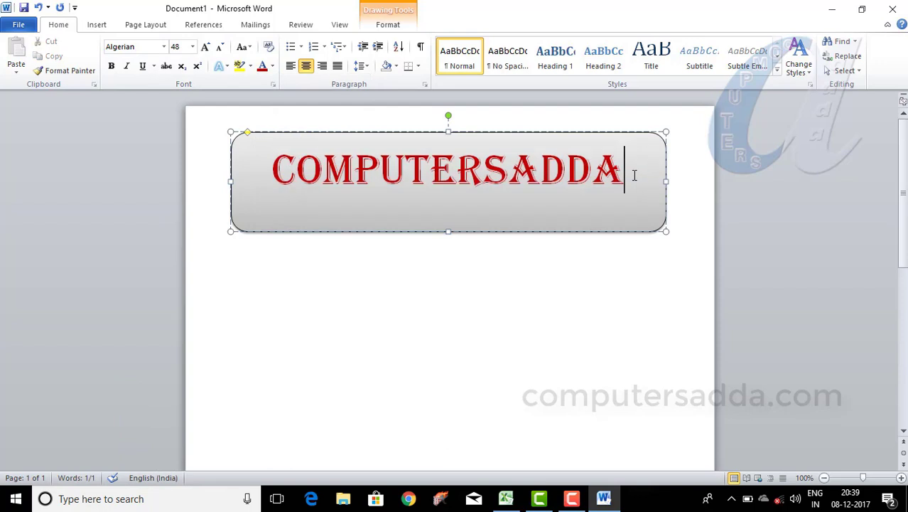
left_click(221, 47)
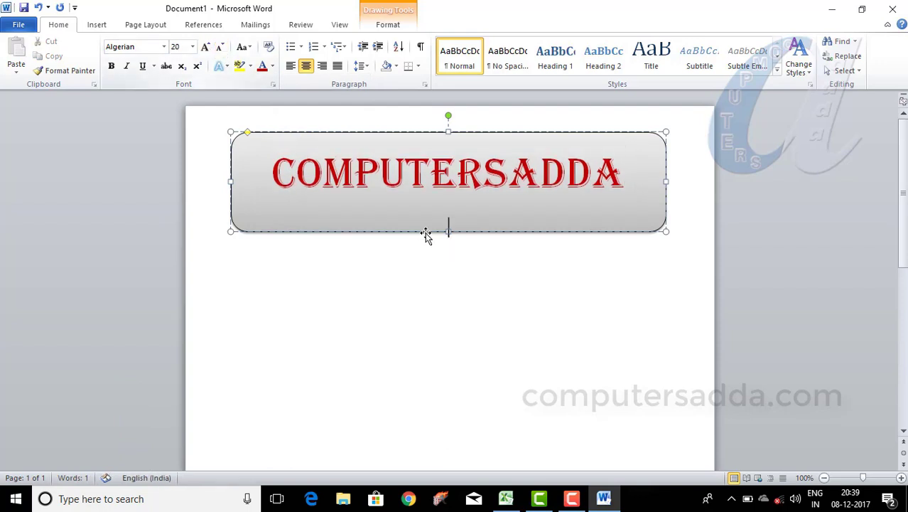
left_click_drag(448, 231, 449, 249)
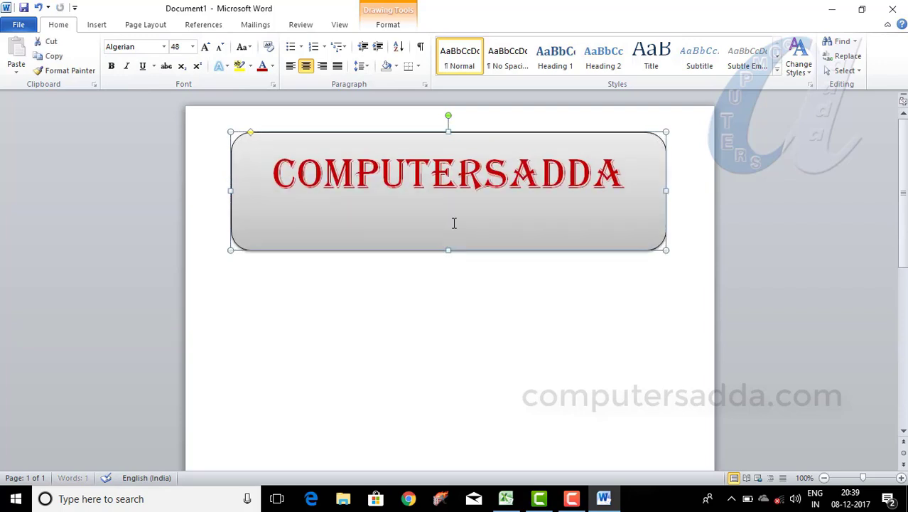
left_click(453, 215)
left_click(449, 222)
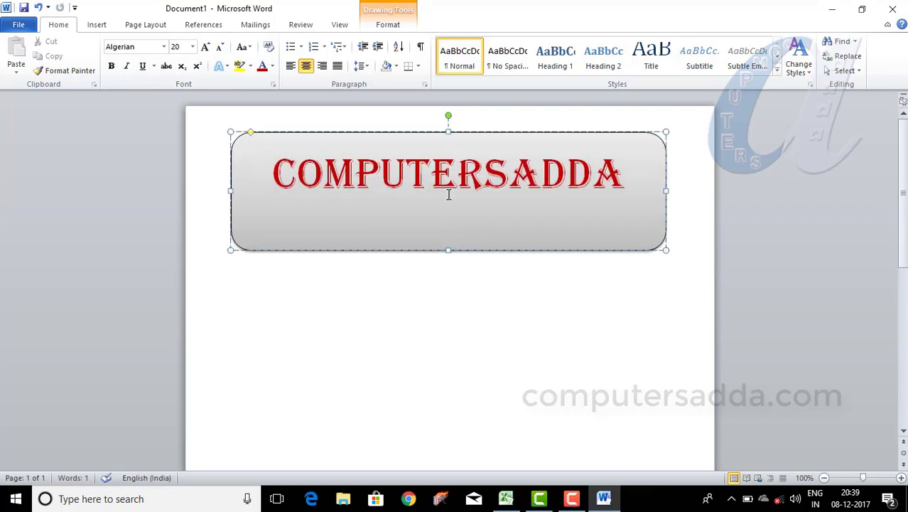
type("Youtube &")
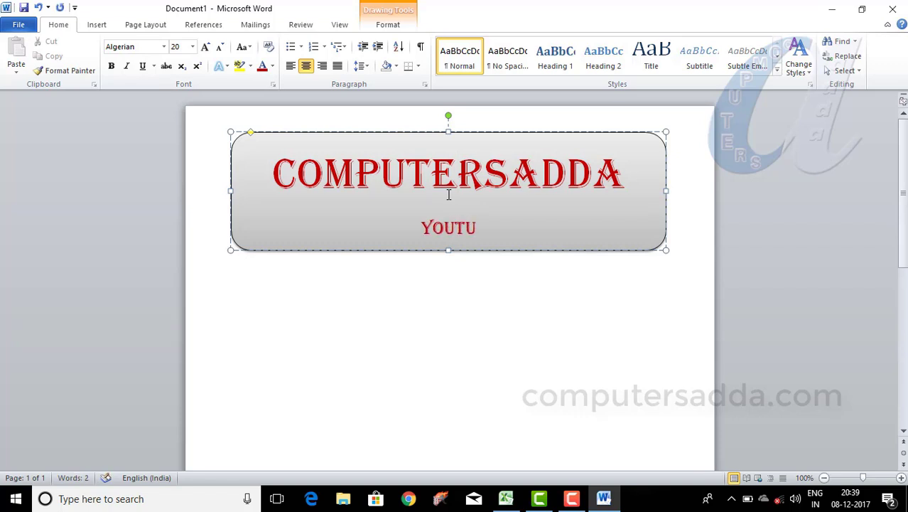
type(" Website")
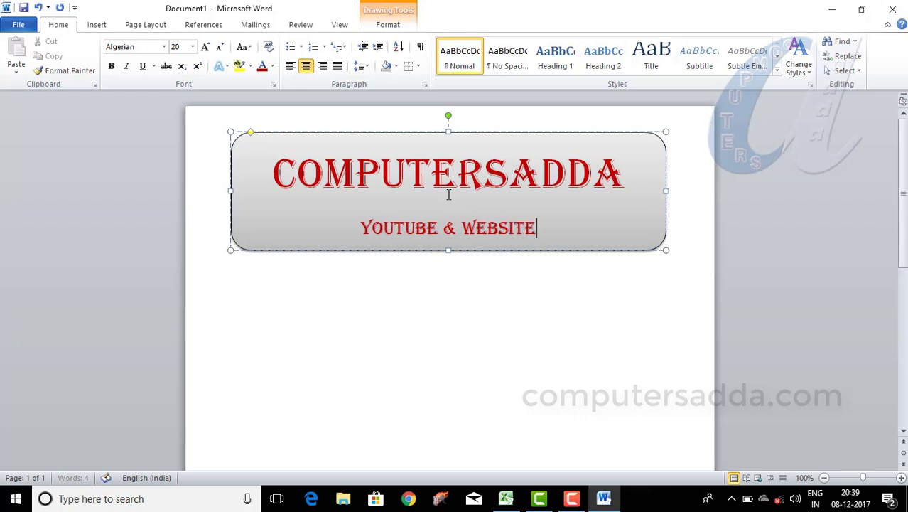
Format the "Youtube & Website" line in Arial Black and colour it purple
left_click_drag(542, 227, 364, 229)
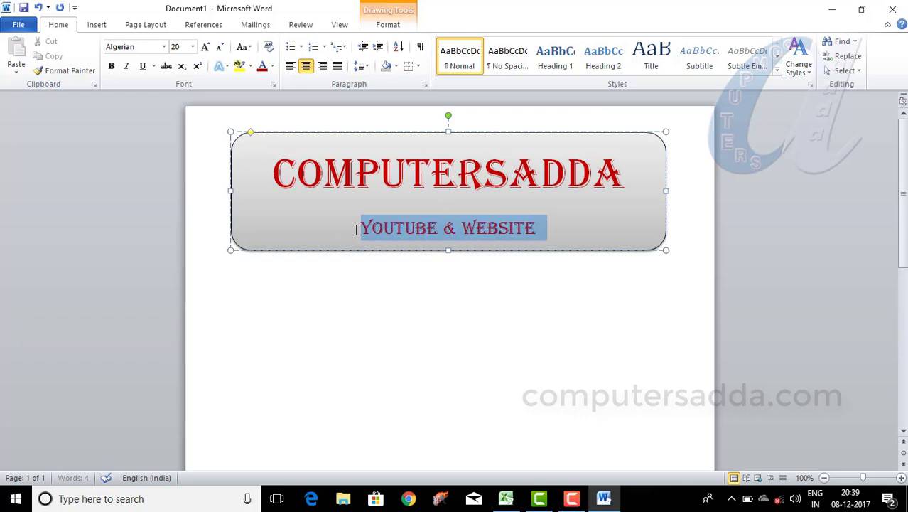
left_click(164, 46)
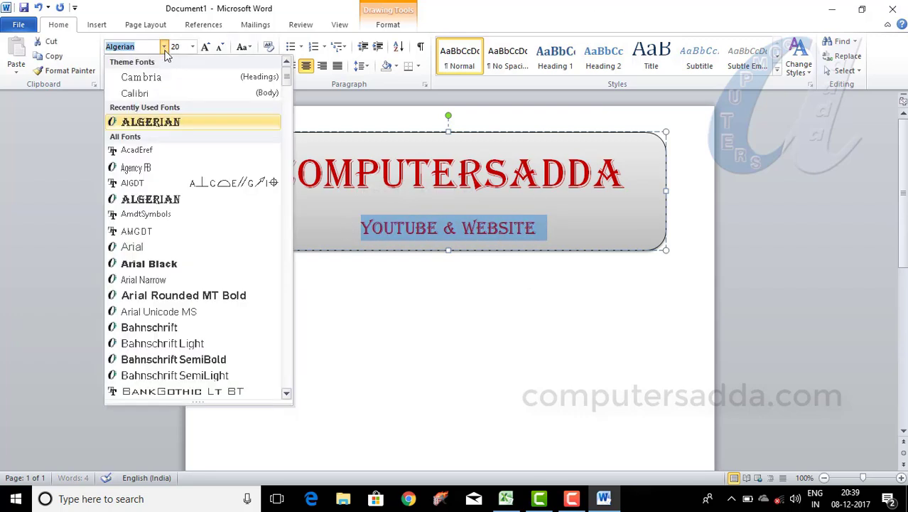
left_click(147, 265)
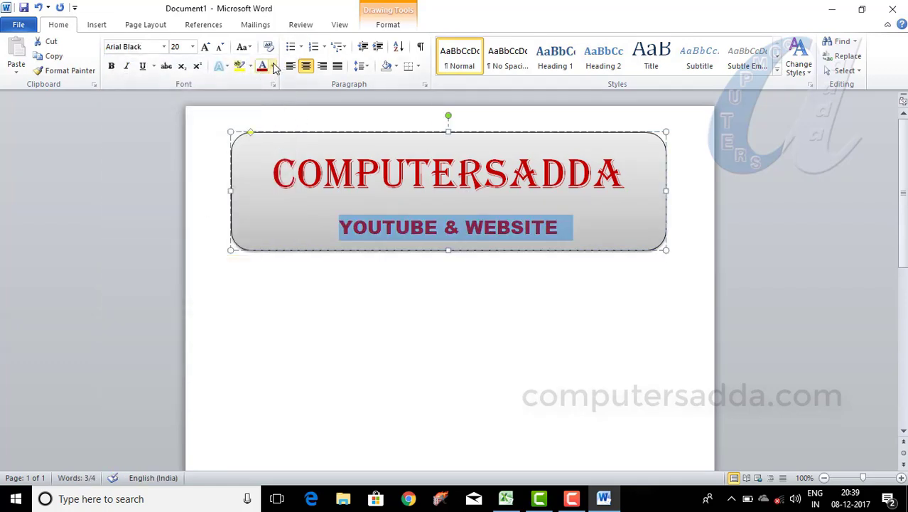
left_click(274, 66)
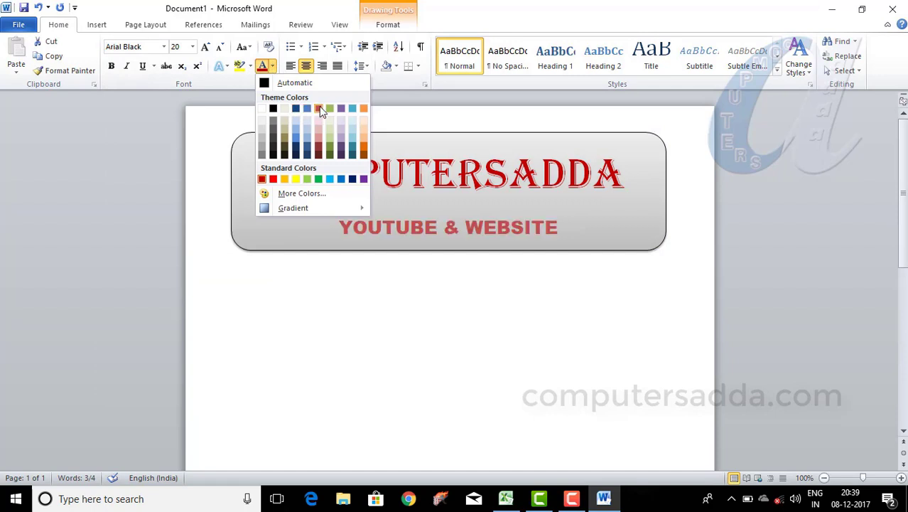
left_click(363, 178)
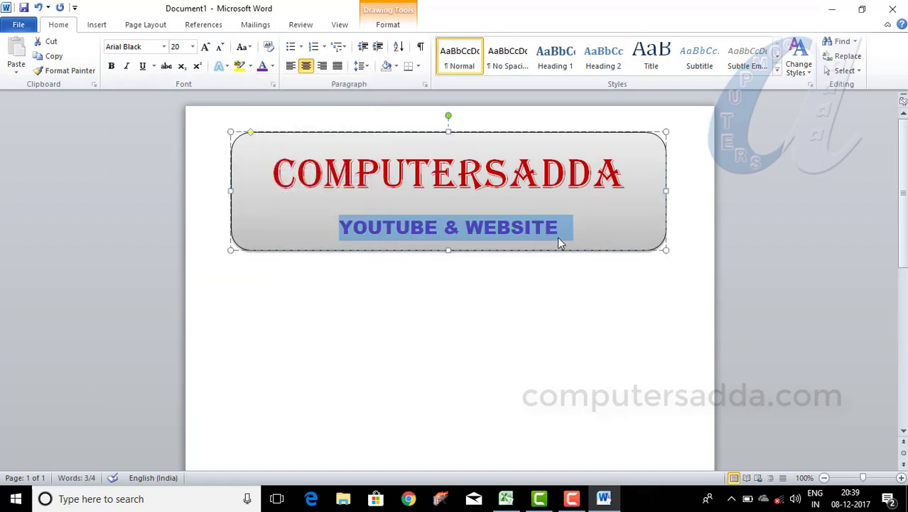
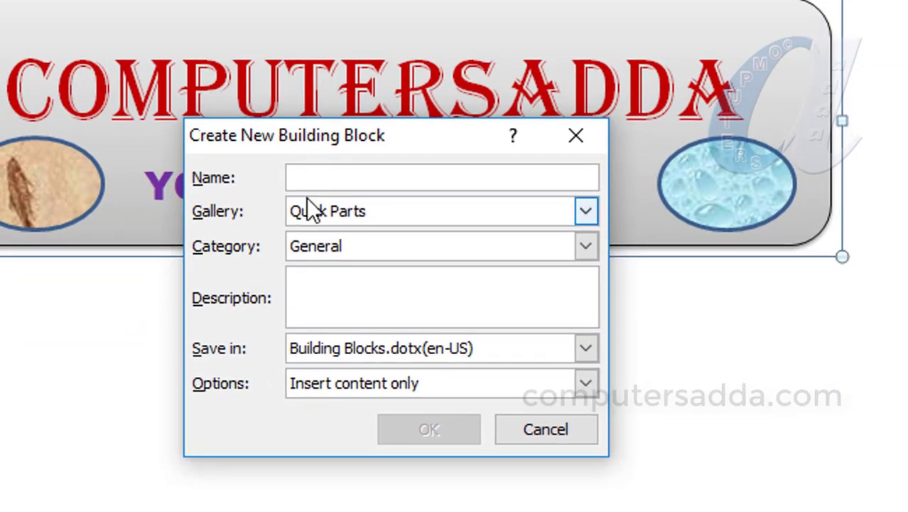
Save the banner as a building block in the Quick Parts gallery, General category, entering a person's name as its name, and deselect the banner
type("PRASAD")
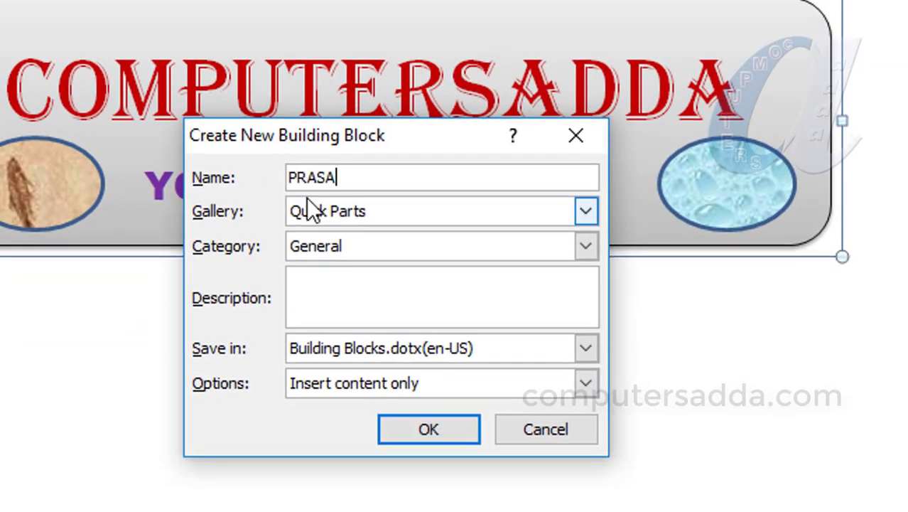
left_click(435, 428)
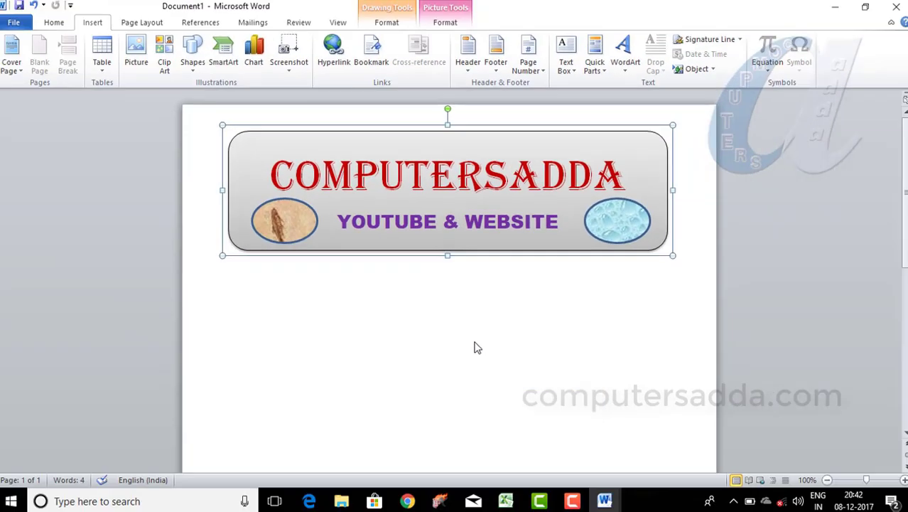
left_click(445, 405)
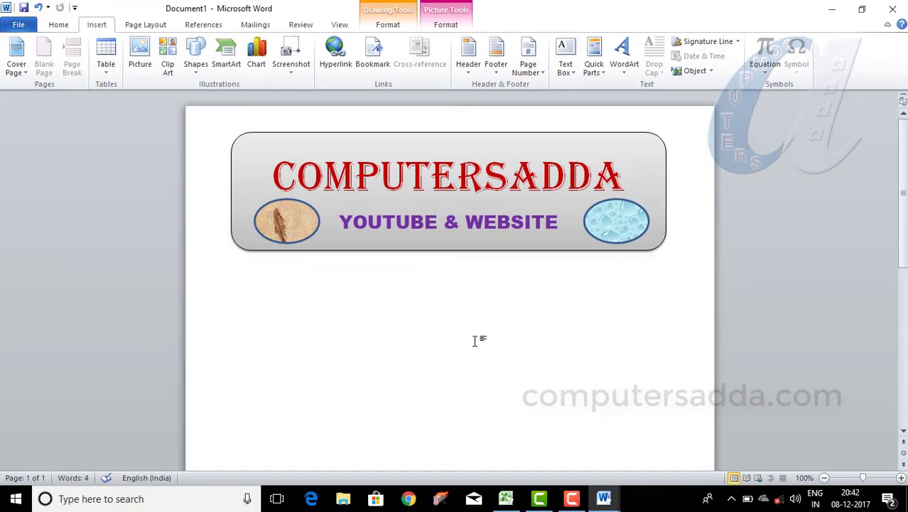
Delete the banner from the page and reinsert it from its saved Quick Parts building block
left_click(293, 134)
key("Delete")
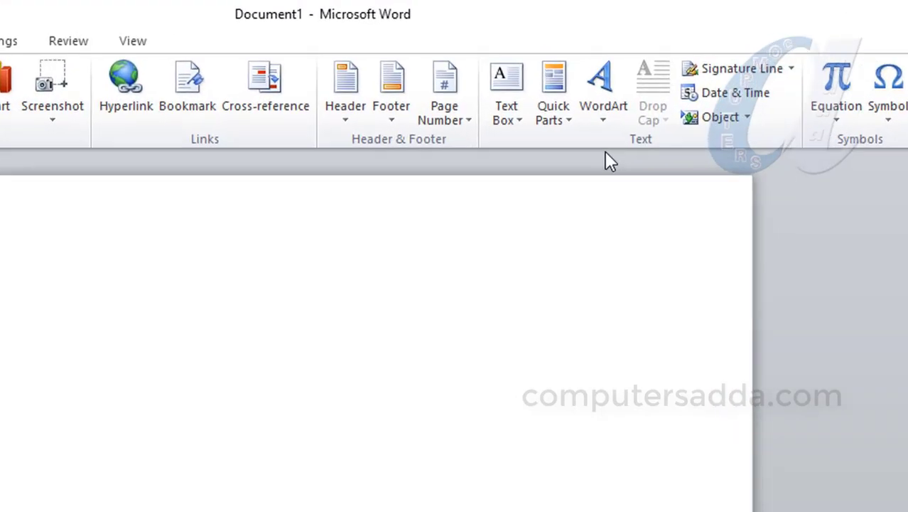
left_click(543, 142)
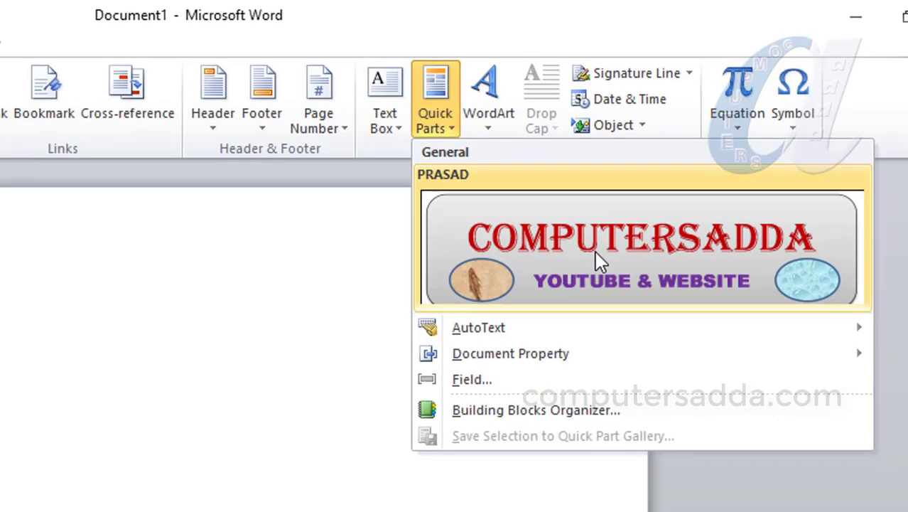
left_click(580, 270)
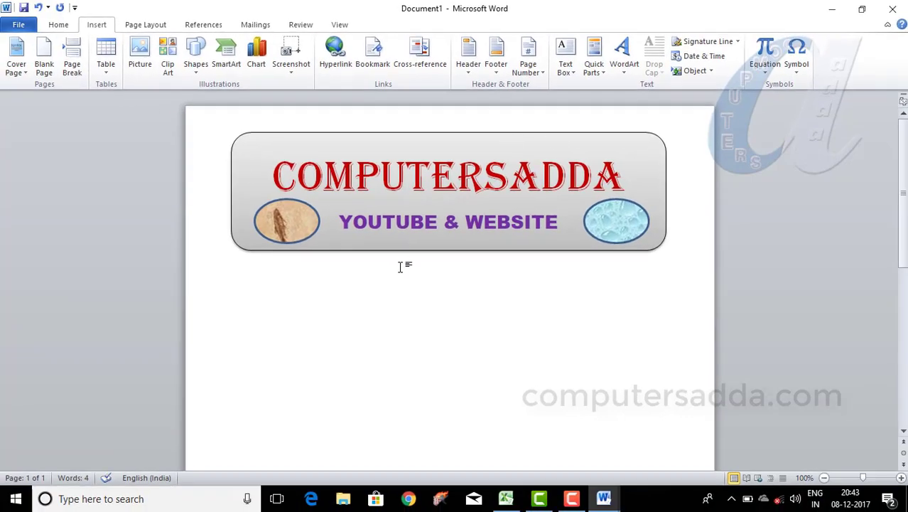
Insert a second copy of the banner building block and move it below the first banner
left_click(601, 70)
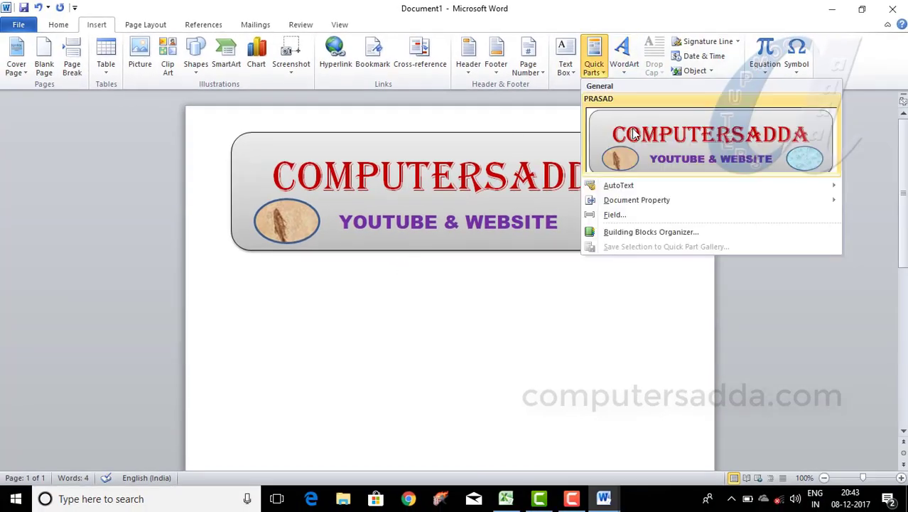
left_click(634, 133)
left_click_drag(508, 137, 493, 322)
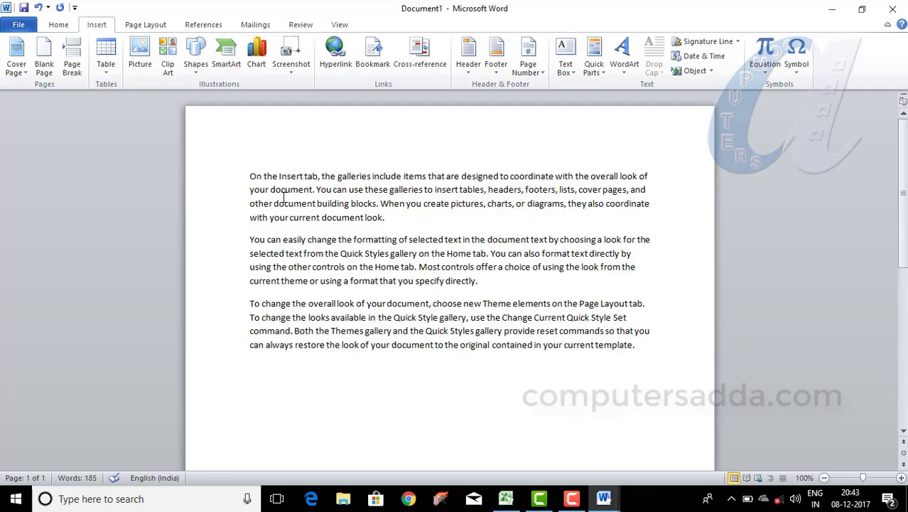
Cycle all three sample paragraphs through UPPERCASE, lowercase and sentence case, and locate the Change Case command
left_click_drag(644, 345, 228, 147)
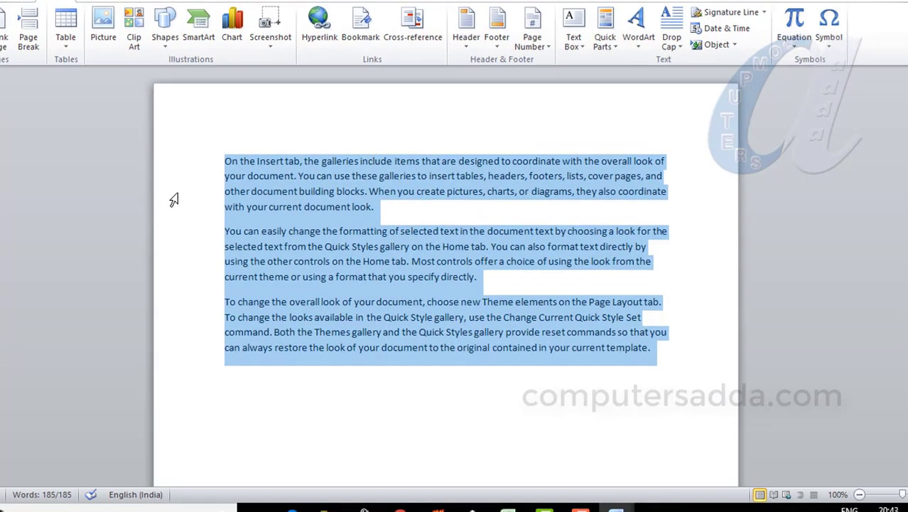
key("shift+F3")
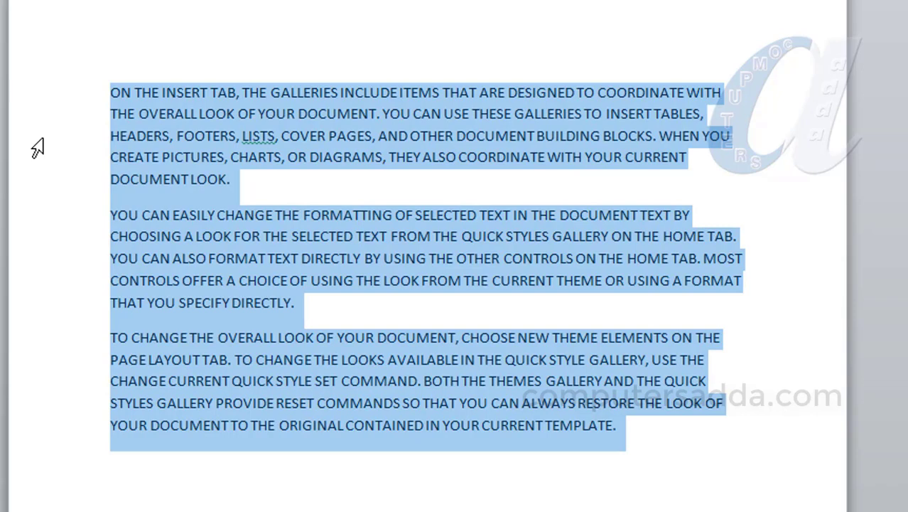
key("shift+F3")
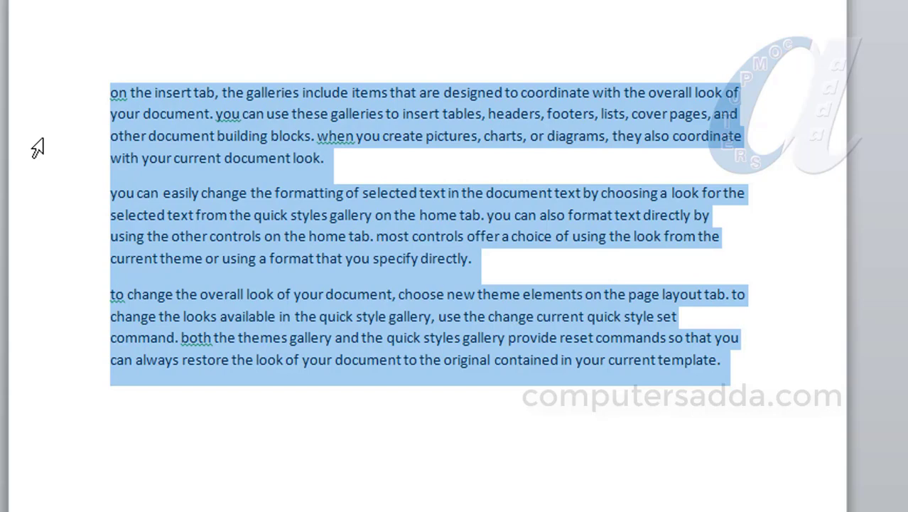
key("shift+F3")
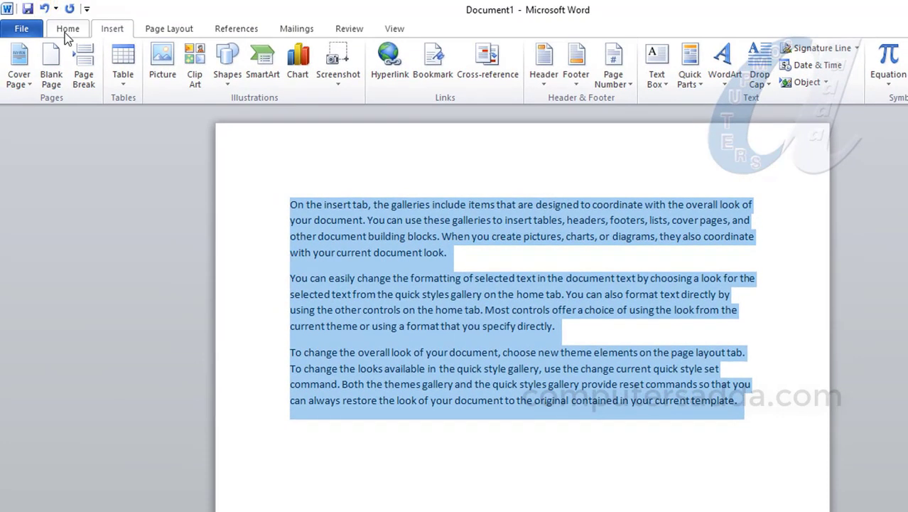
left_click(67, 28)
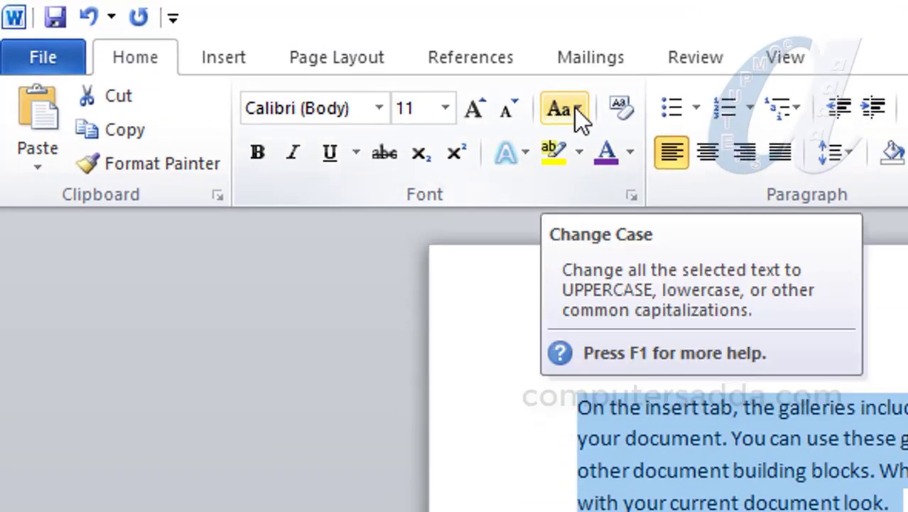
left_click(350, 66)
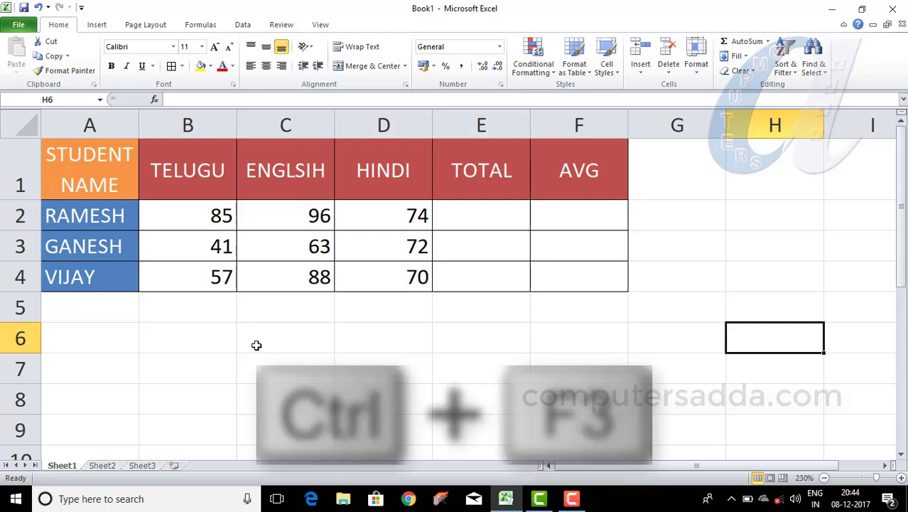
In the Excel student marks workbook, open the Name Manager, move it aside to view it, and close it
key("ctrl+F3")
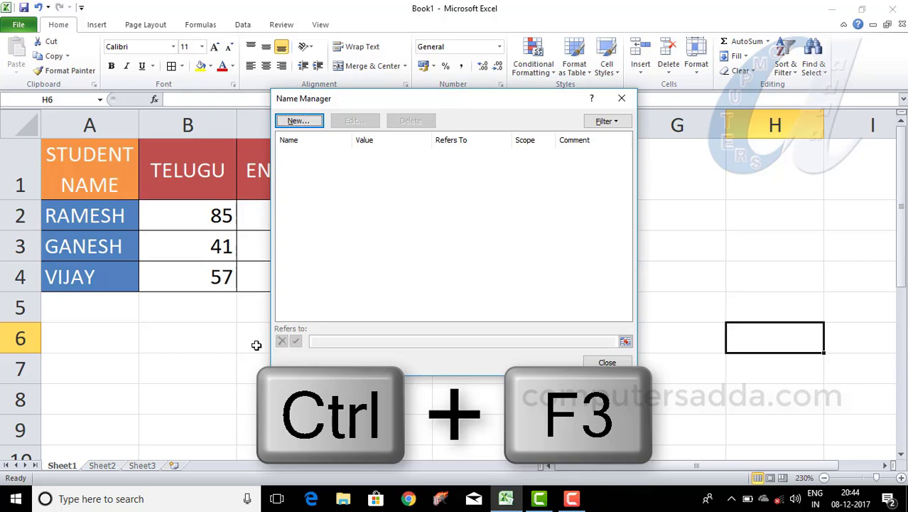
left_click_drag(424, 106, 534, 169)
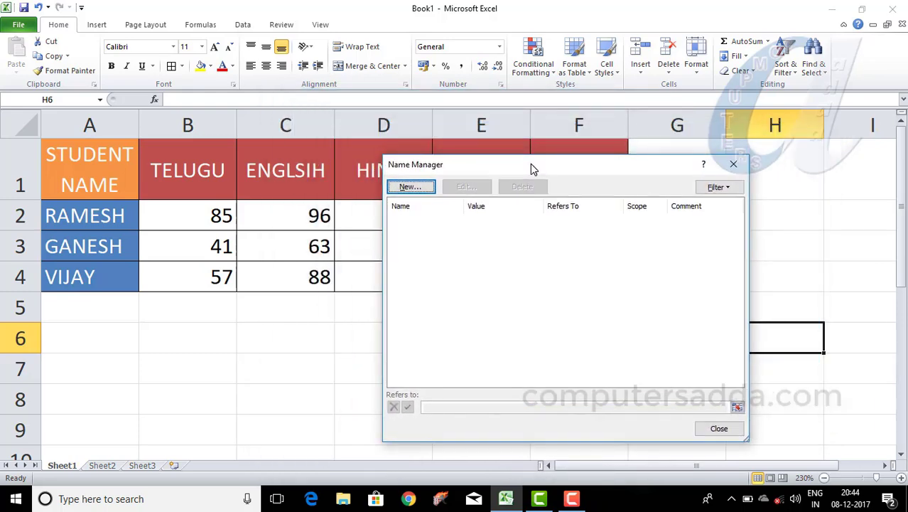
left_click(733, 165)
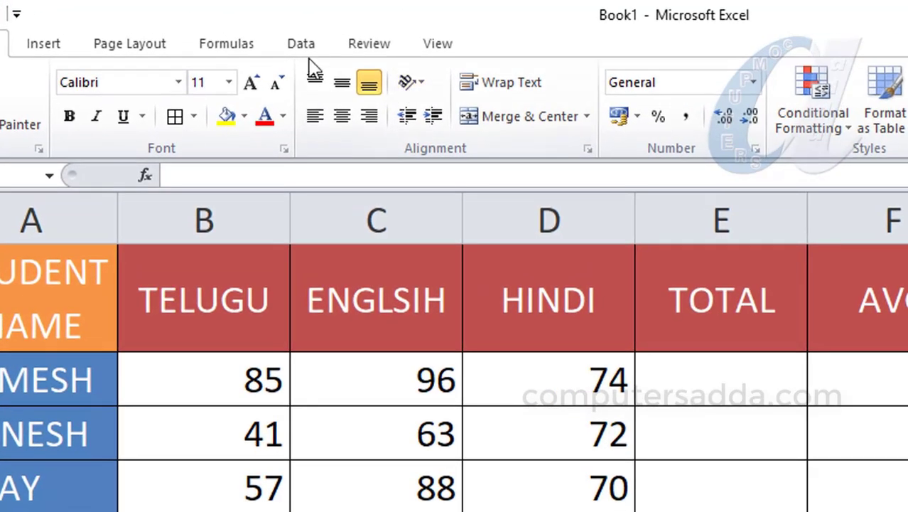
Locate the Name Manager among the Defined Names commands, open it from there, and close it again
left_click(219, 44)
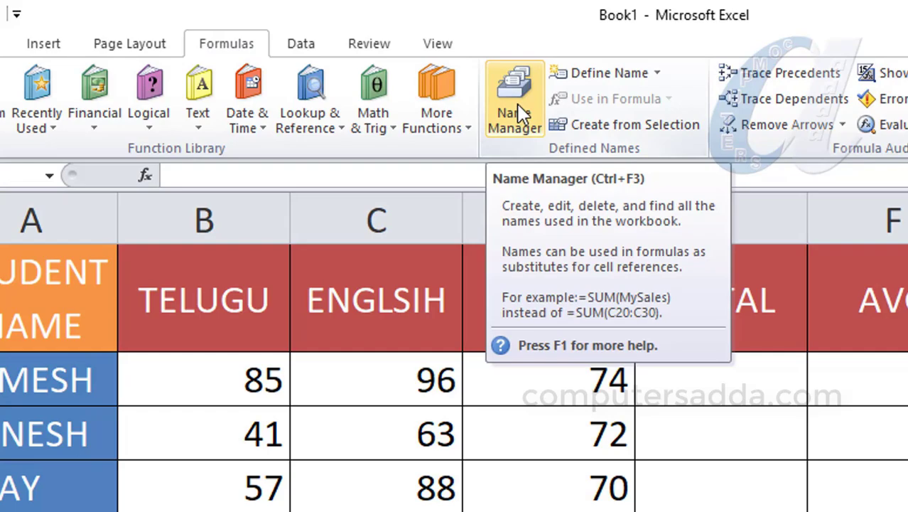
left_click(513, 119)
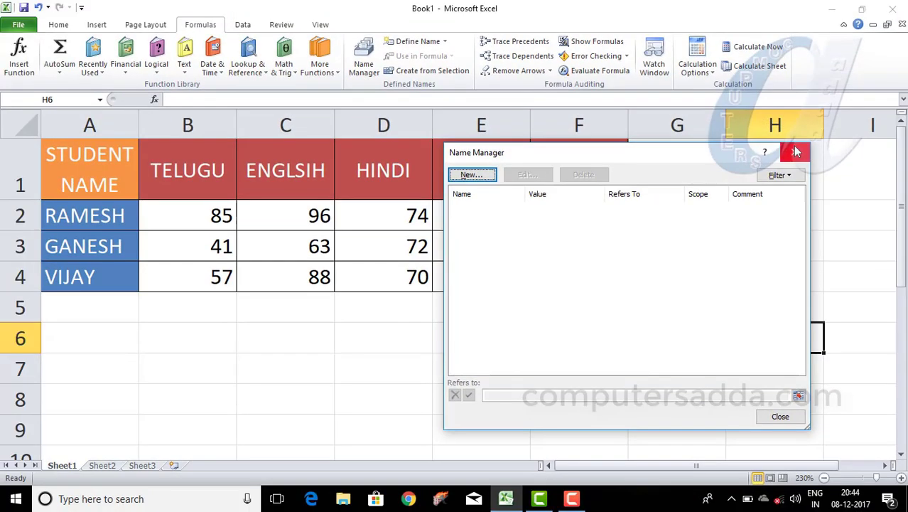
left_click(796, 152)
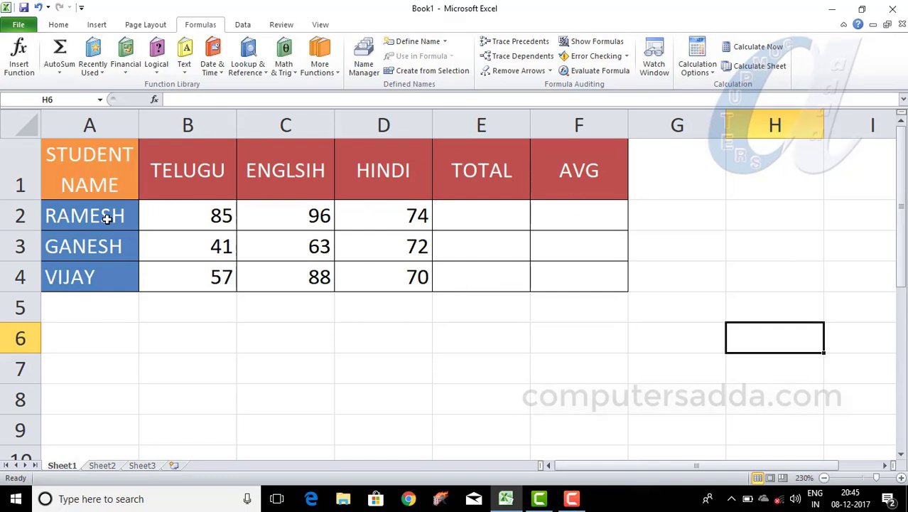
Total the first student's marks in E2 with =SUM(B2:D2) and fill the formula down to E4
left_click(479, 218)
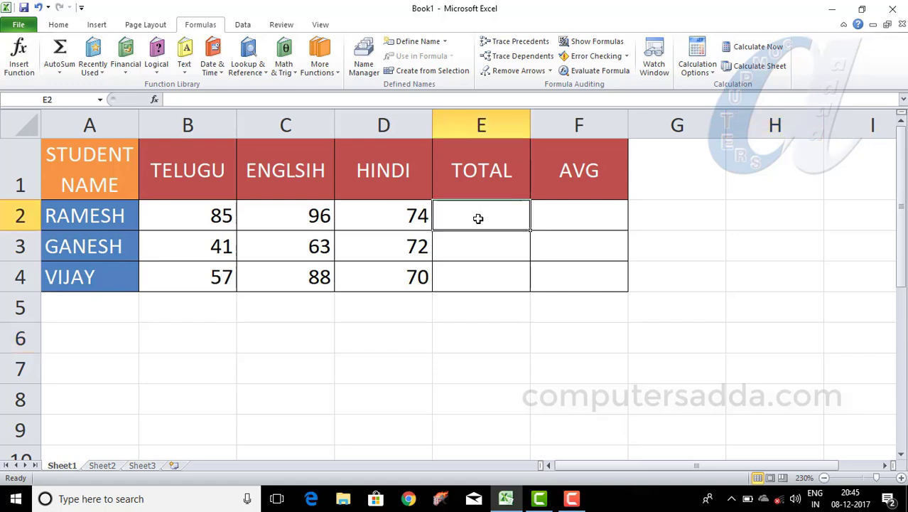
type("=S")
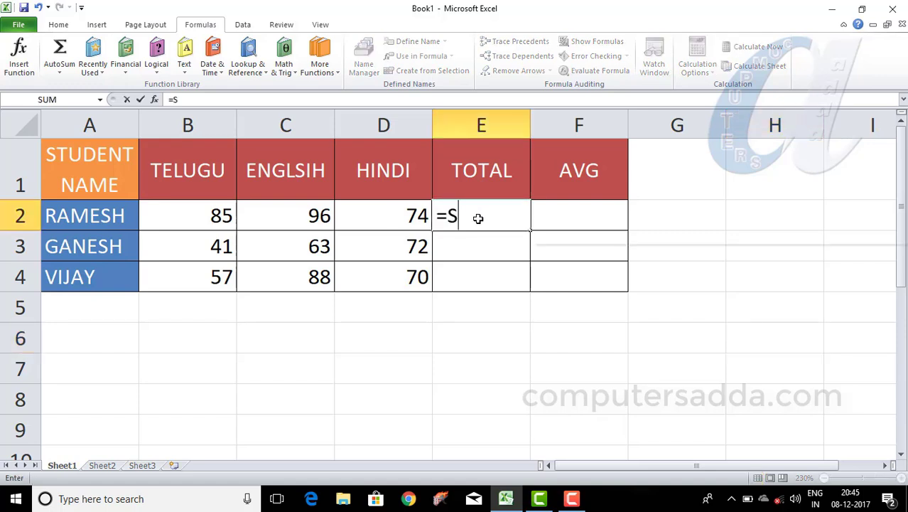
type("UM(")
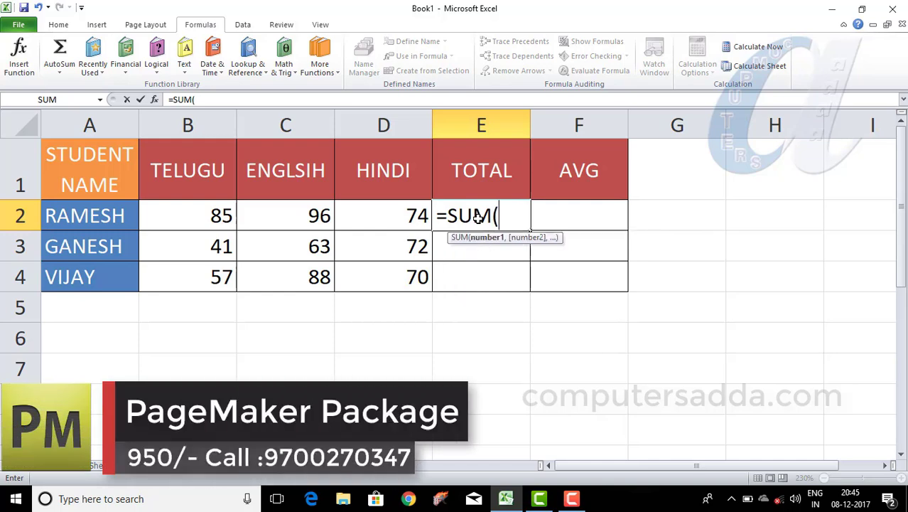
left_click_drag(187, 215, 388, 217)
type(")")
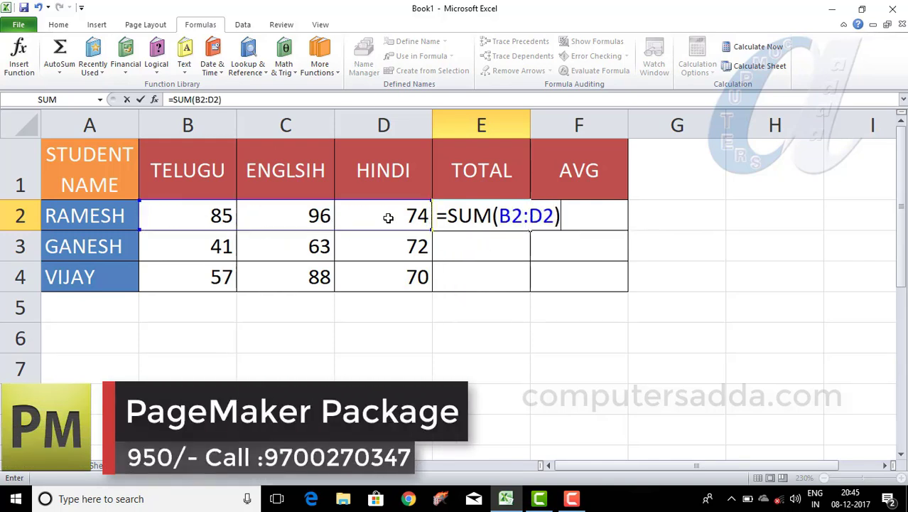
key("Return")
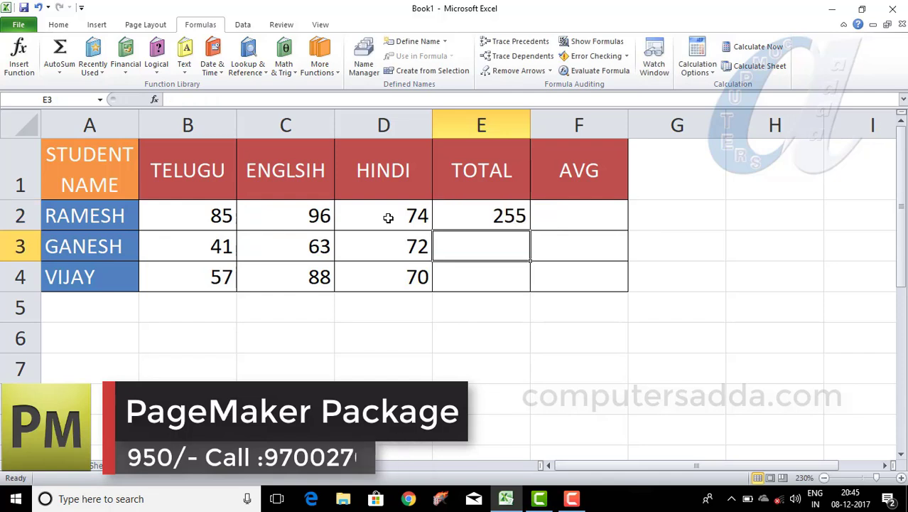
left_click(497, 214)
left_click_drag(530, 229, 530, 290)
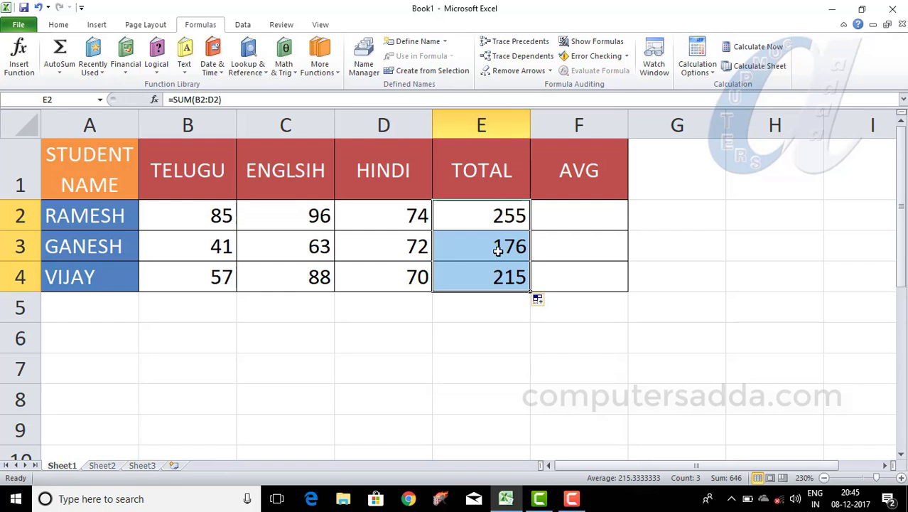
Clear the totals from E2:E4
left_click(578, 216)
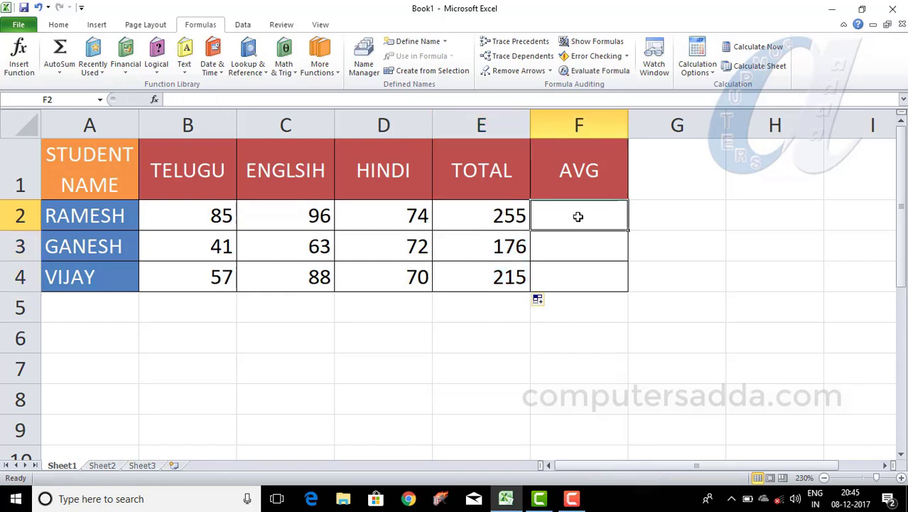
left_click_drag(481, 221, 483, 278)
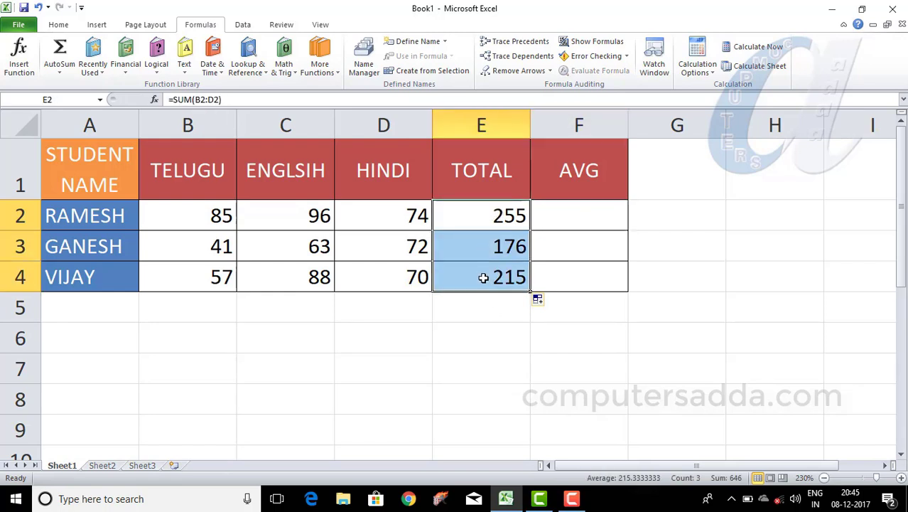
key("Delete")
left_click(719, 264)
left_click_drag(173, 216, 405, 214)
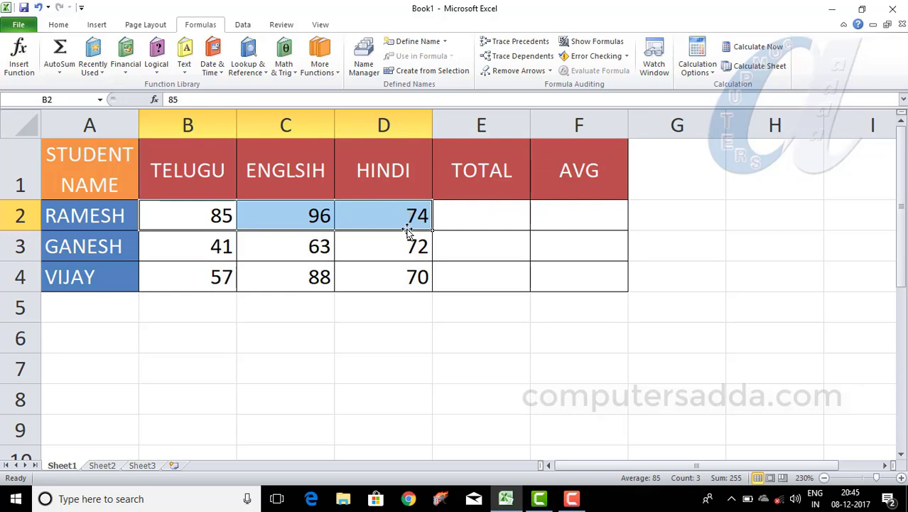
left_click_drag(165, 216, 392, 211)
left_click(675, 216)
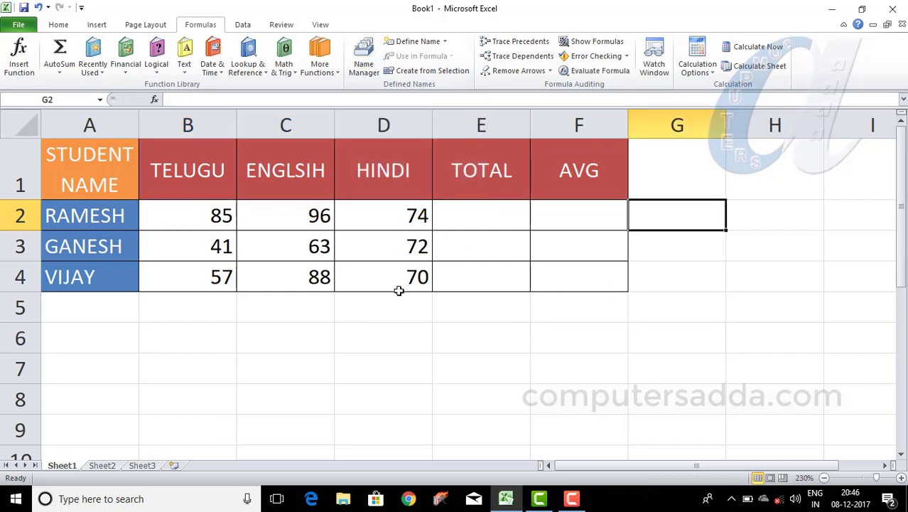
In the Name Manager, define a workbook-scoped name matching the first student's name that refers to =Sheet1!$B$2:$D$2
key("ctrl+F3")
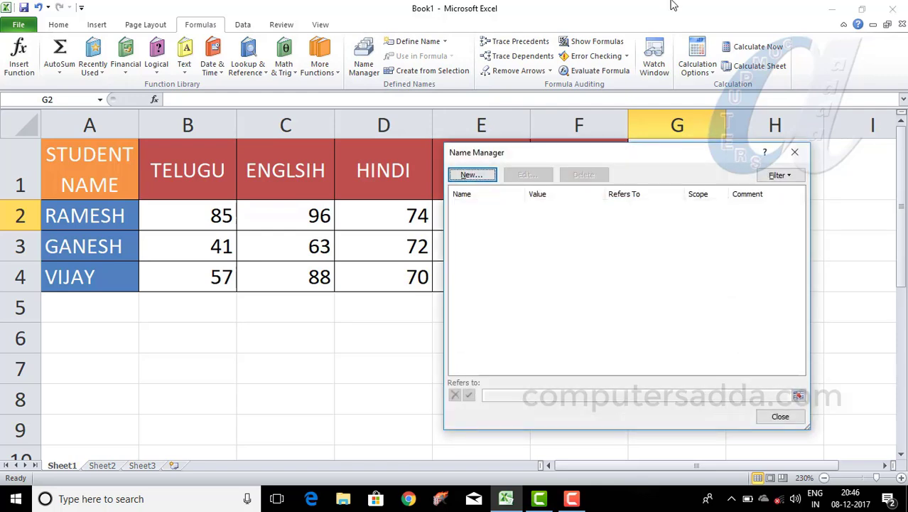
left_click_drag(559, 156, 675, 160)
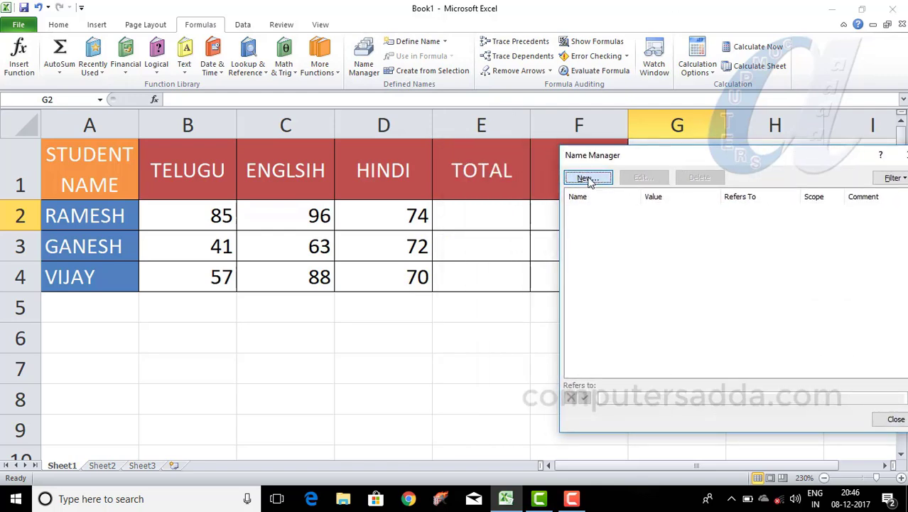
left_click(587, 178)
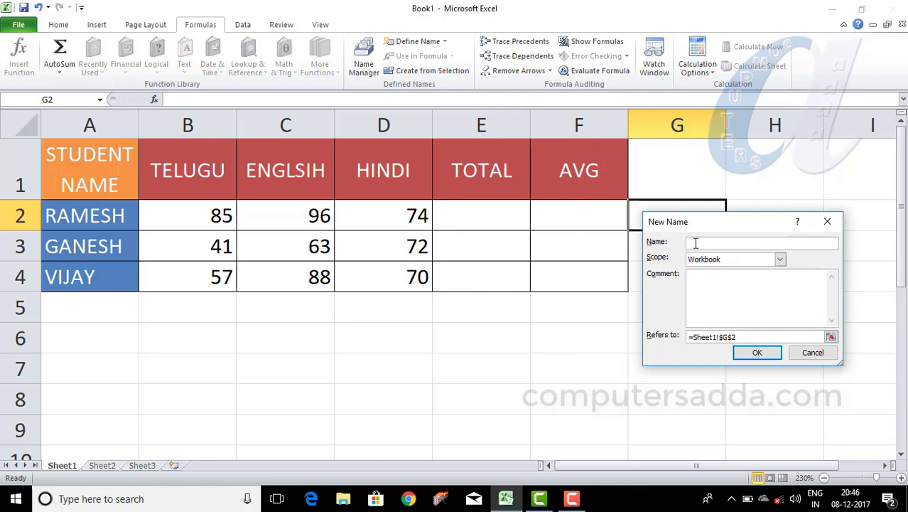
type("RAMESH")
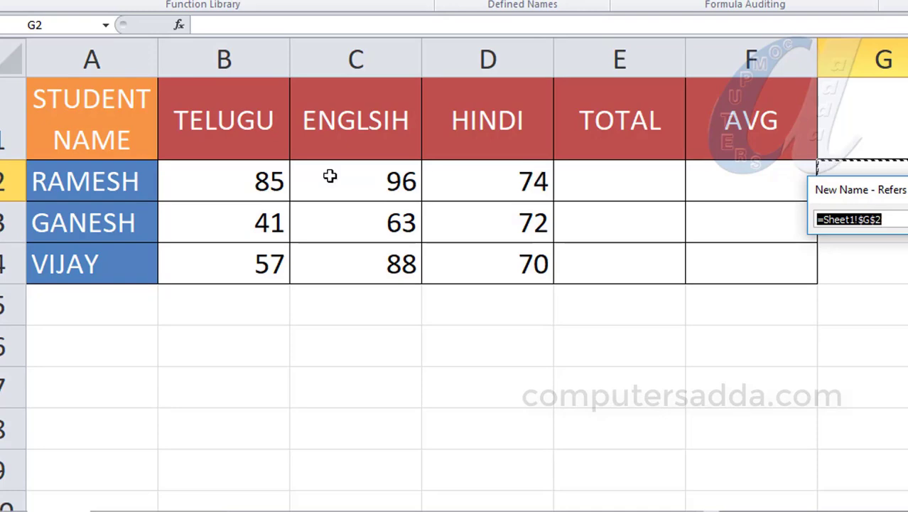
left_click_drag(224, 184, 518, 184)
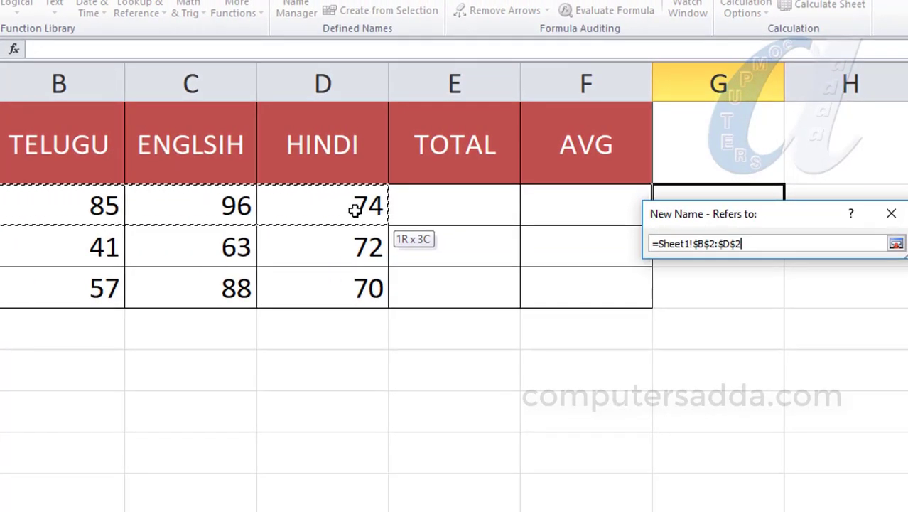
left_click_drag(355, 210, 356, 210)
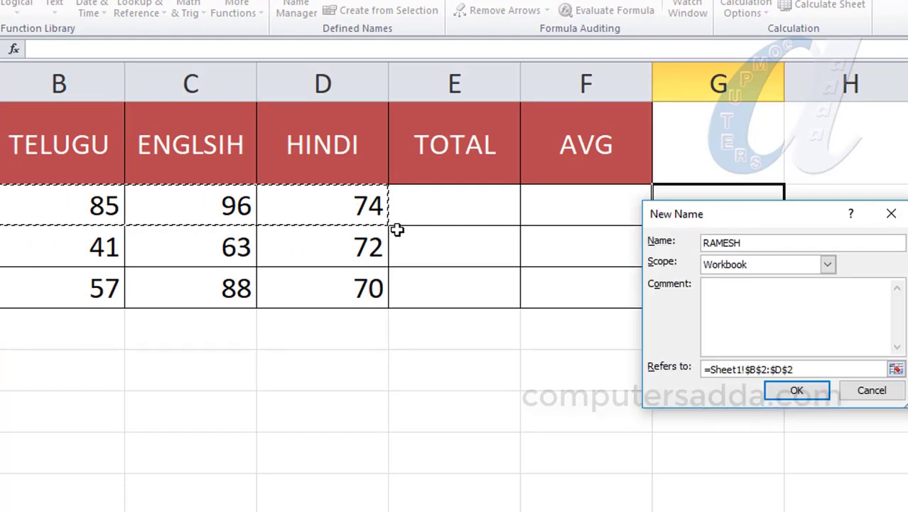
left_click(797, 390)
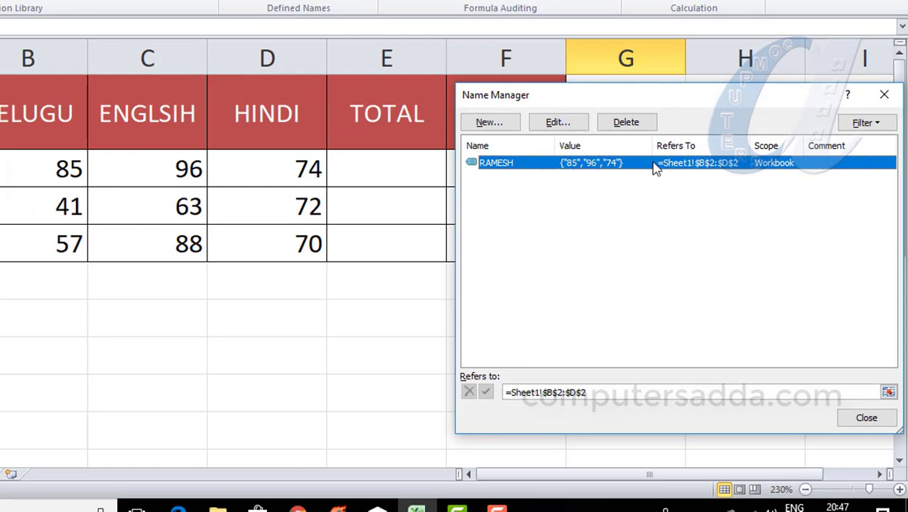
Define a second workbook-scoped name matching the second student's name that refers to =Sheet1!$B$3:$D$3
left_click(490, 122)
type("GANES")
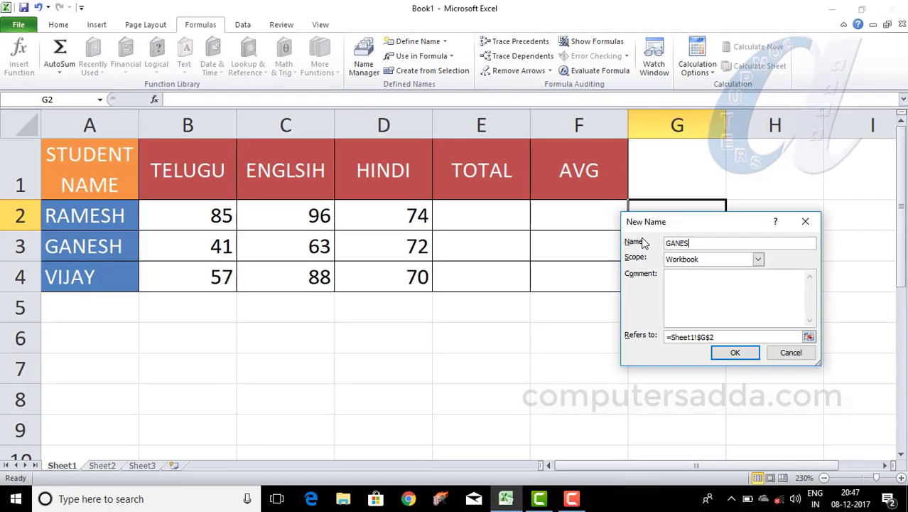
type("H")
left_click(810, 338)
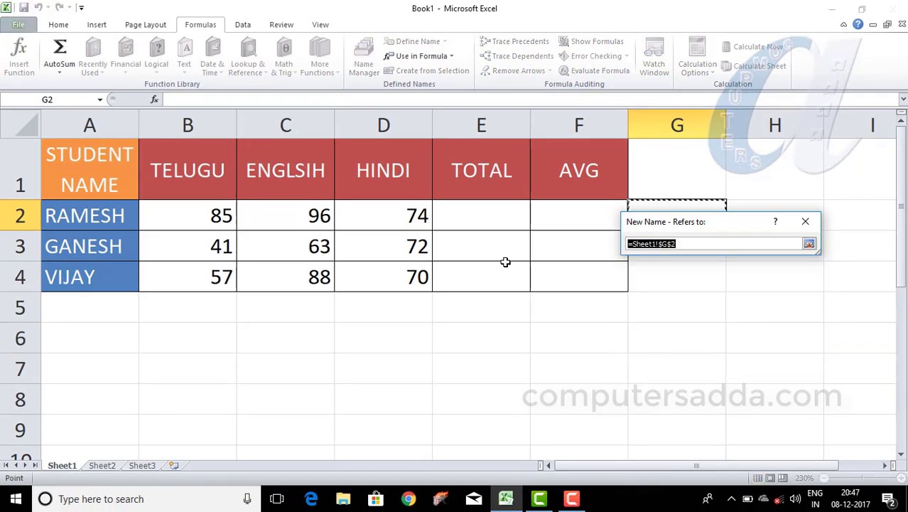
left_click_drag(207, 247, 381, 244)
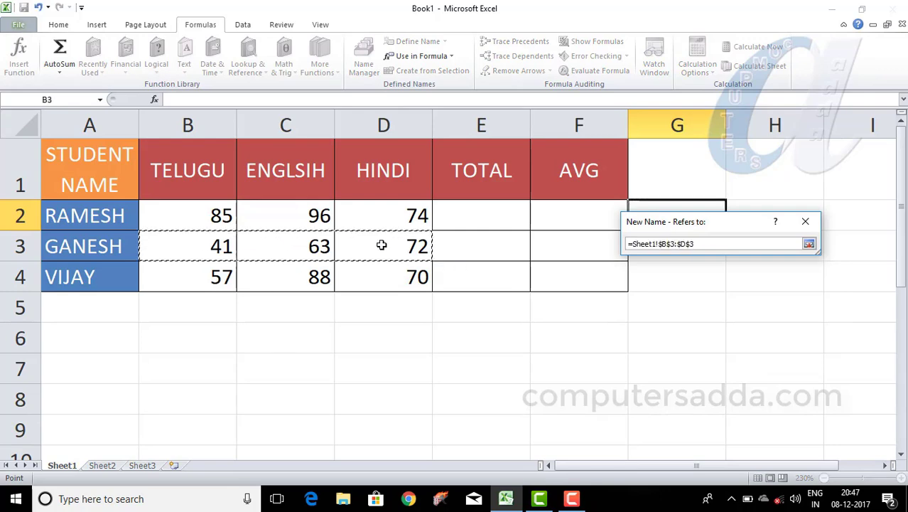
left_click(809, 244)
left_click(732, 349)
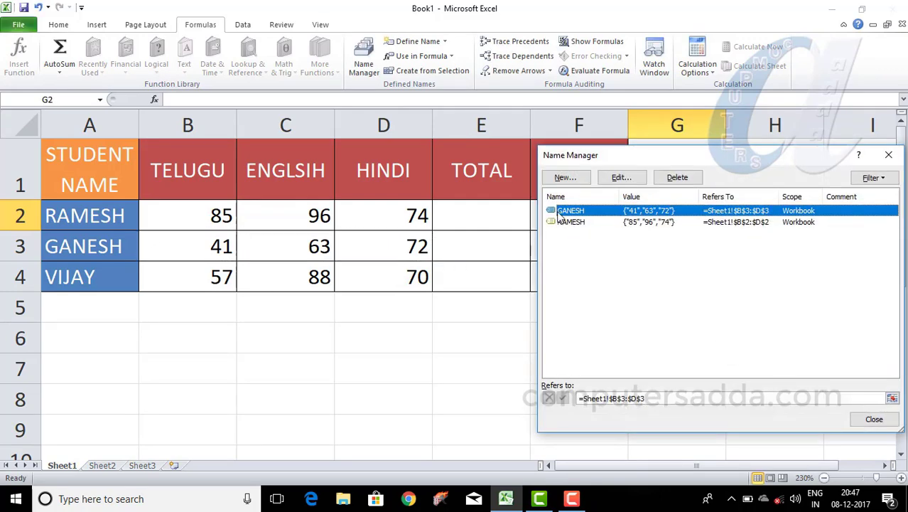
Define a third workbook-scoped name matching the third student's name for =Sheet1!$B$4:$D$4, and close the Name Manager
left_click(573, 178)
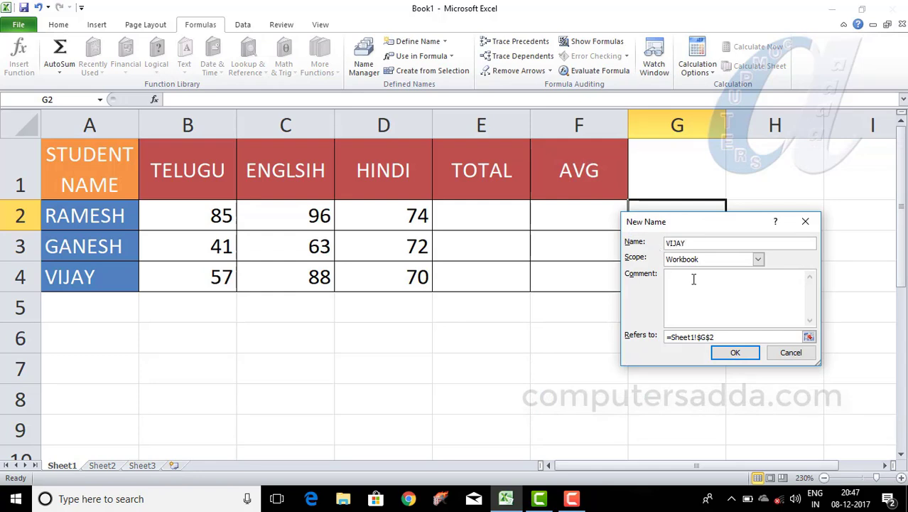
left_click(809, 337)
left_click_drag(186, 278, 382, 277)
key("Return")
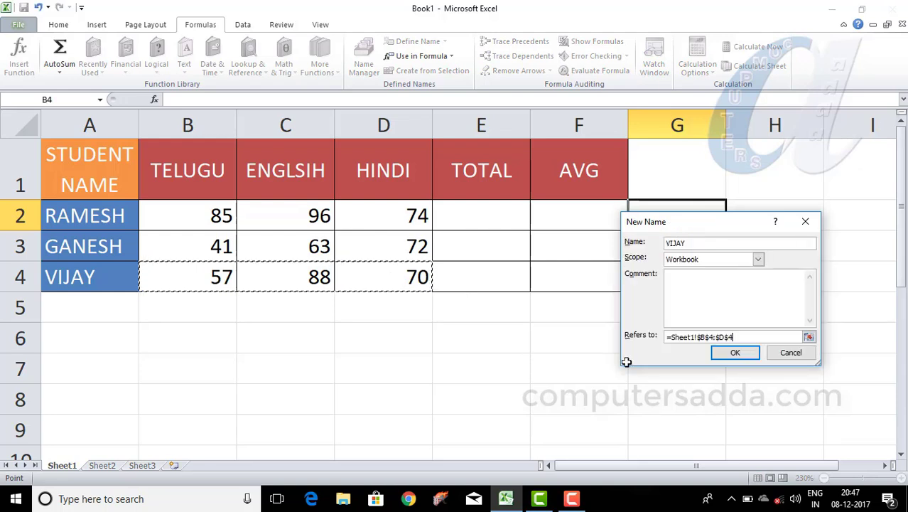
left_click(719, 353)
key("ctrl+F3")
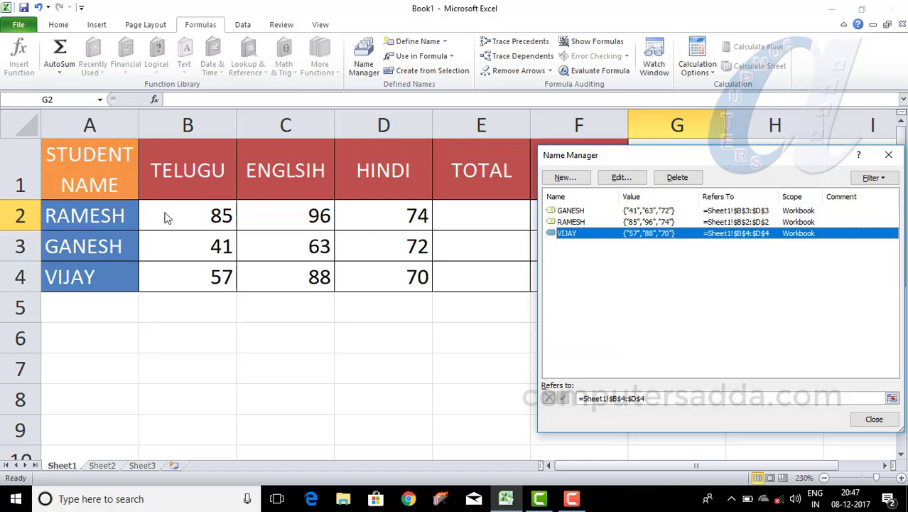
left_click(874, 420)
key("Down")
key("Down")
key("Down")
key("Down")
Total the first student's marks in E2 with a SUM formula that uses that student's defined name
left_click(469, 214)
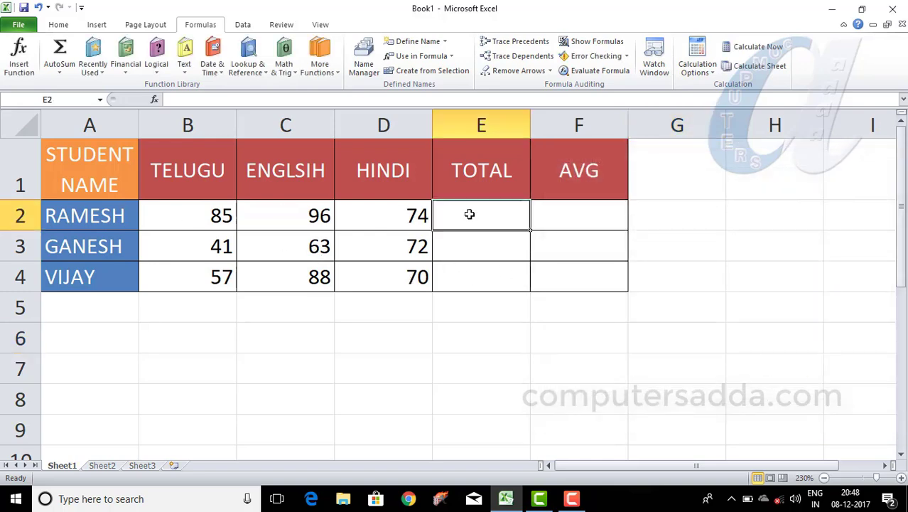
type("=")
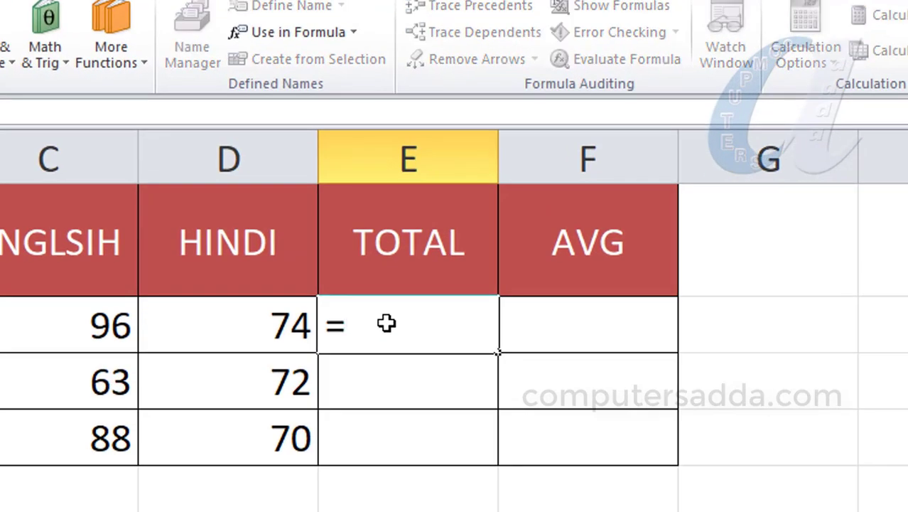
type("SUM")
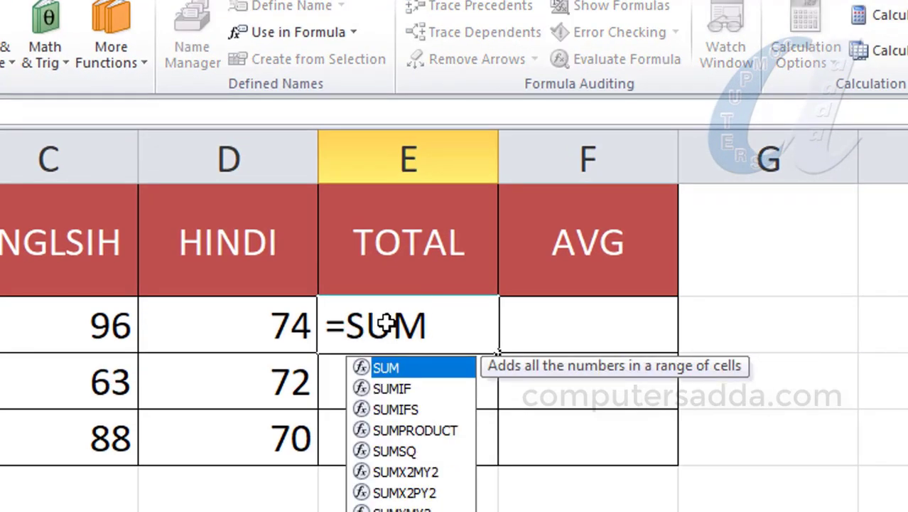
type("(")
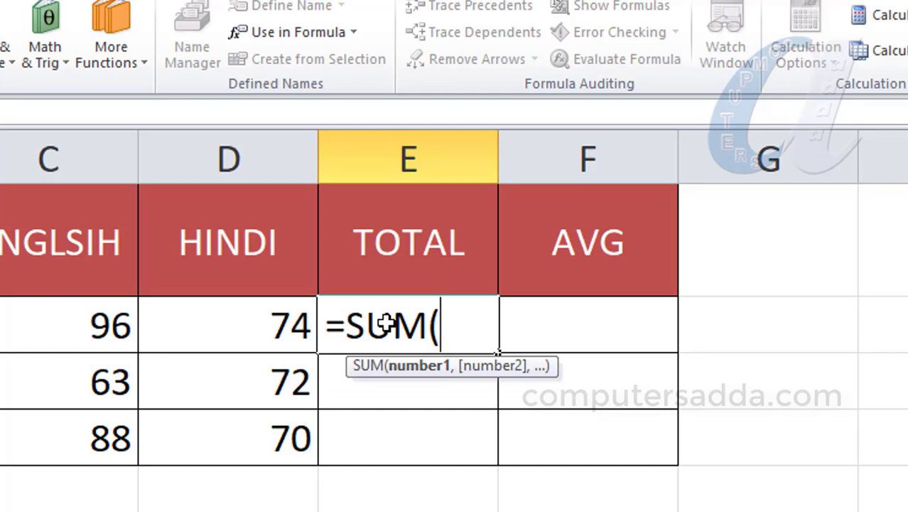
type("RAM")
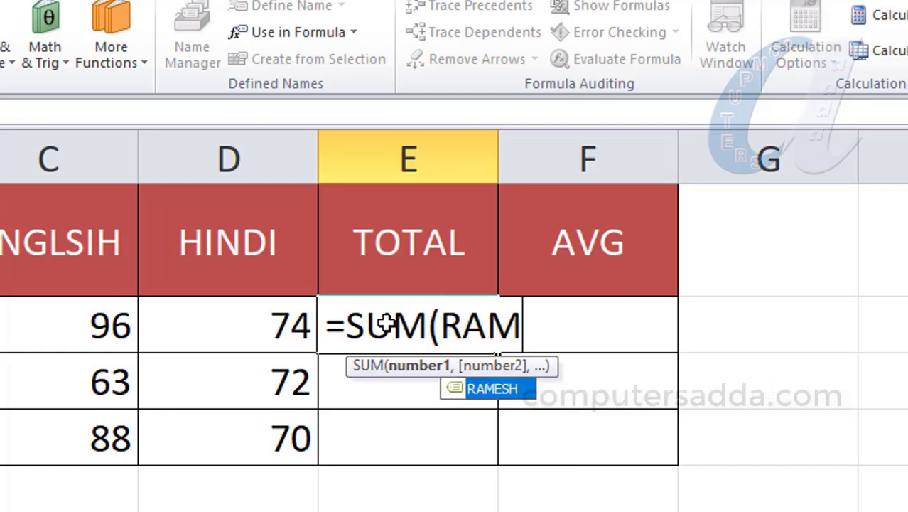
key("Tab")
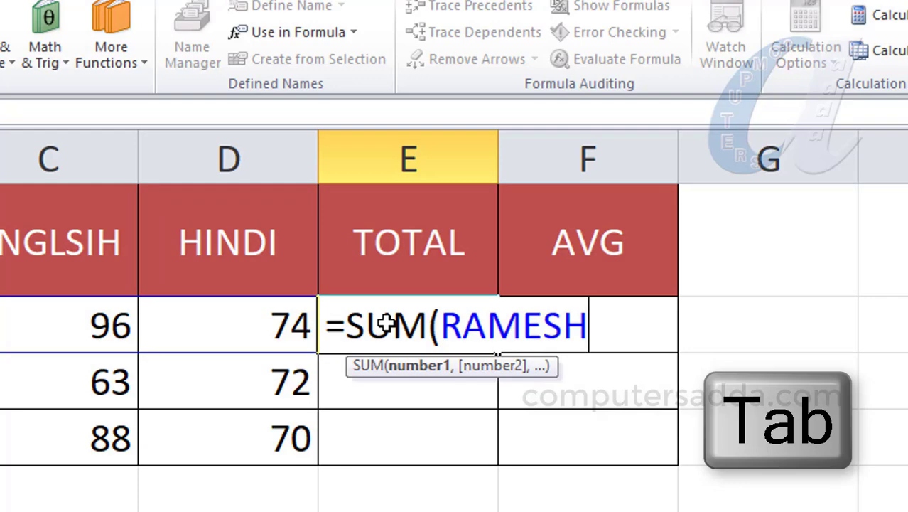
type(")")
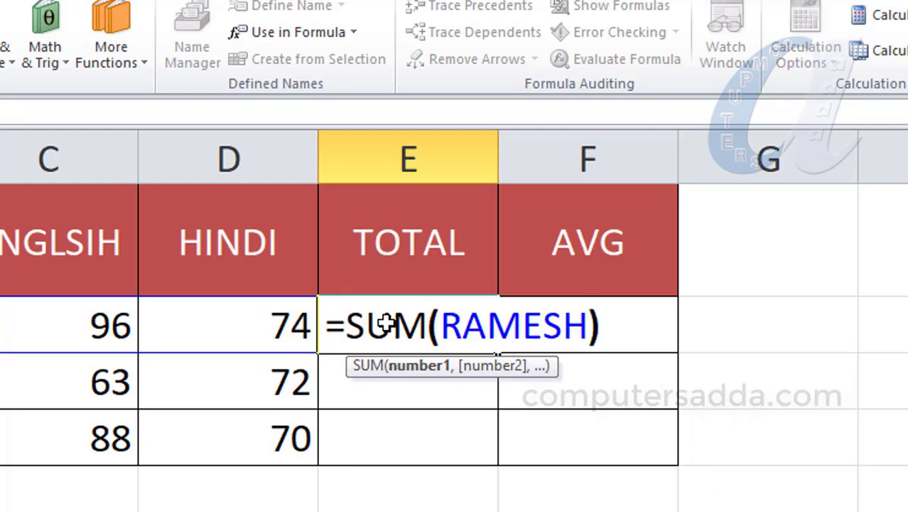
key("Return")
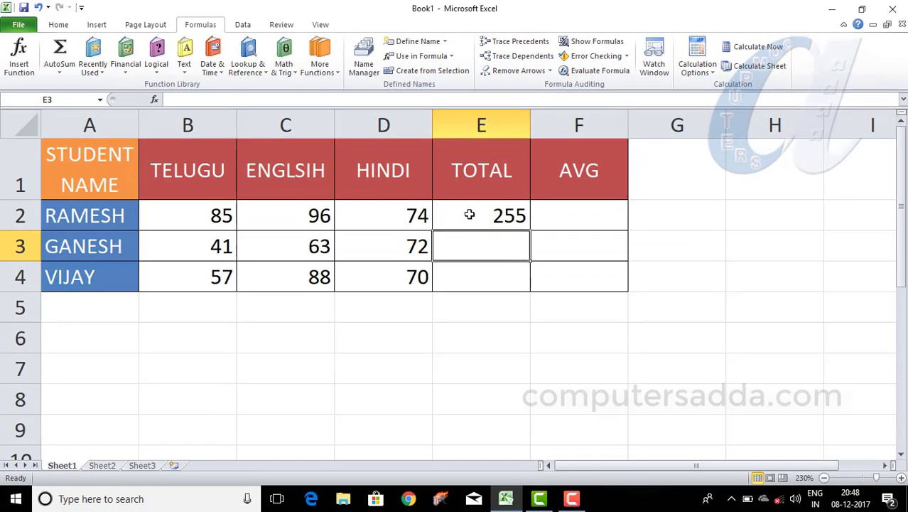
Average the first student's marks in F2 with an AVERAGE formula that uses that student's defined name
left_click(577, 210)
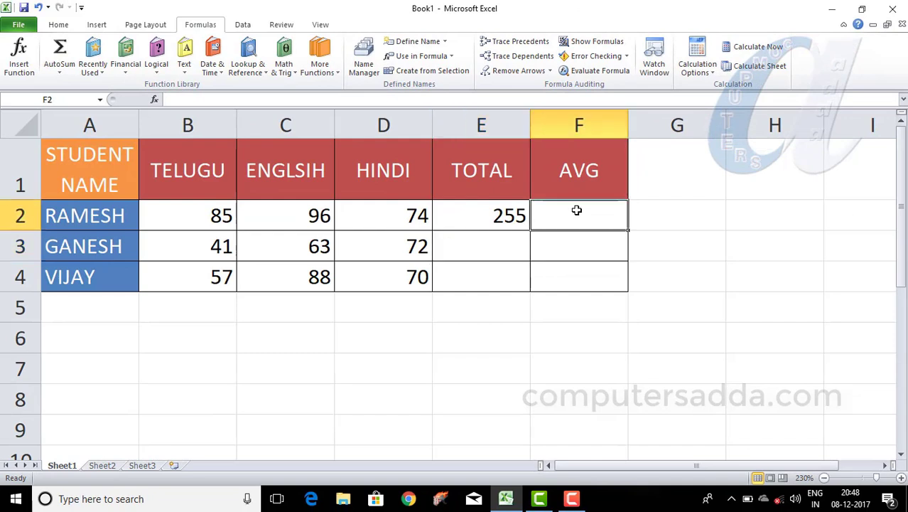
type("=AVE")
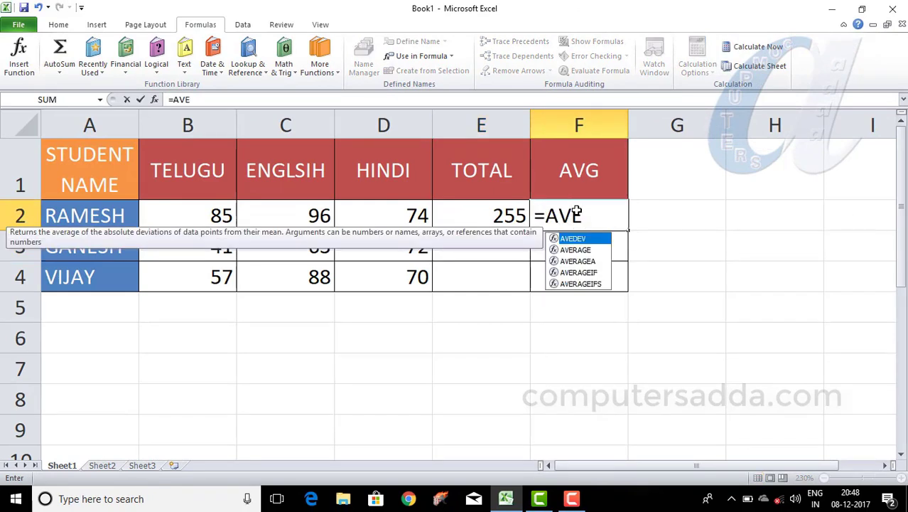
key("Down")
key("Tab")
type("RAME")
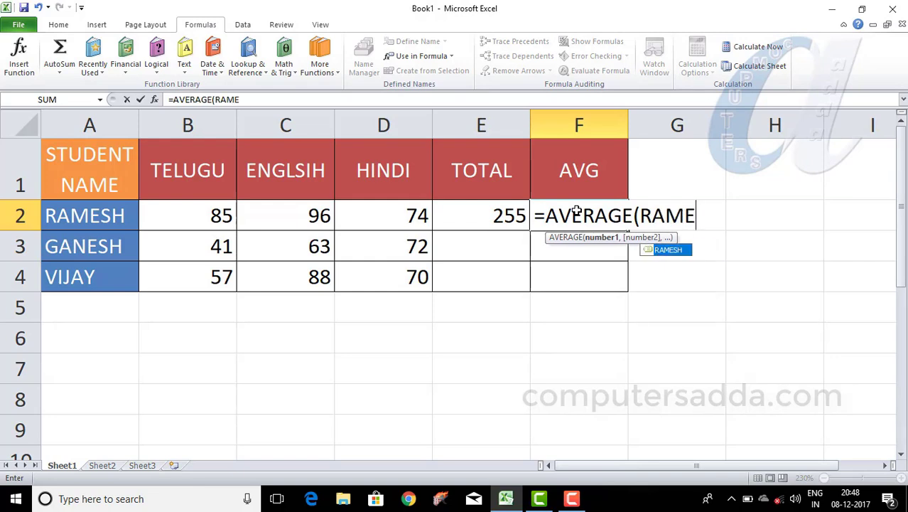
key("Tab")
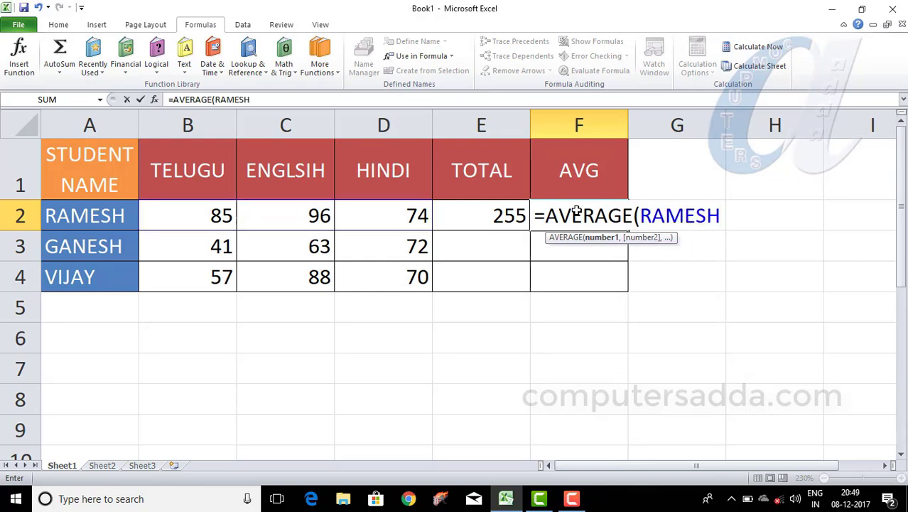
type(")")
key("Return")
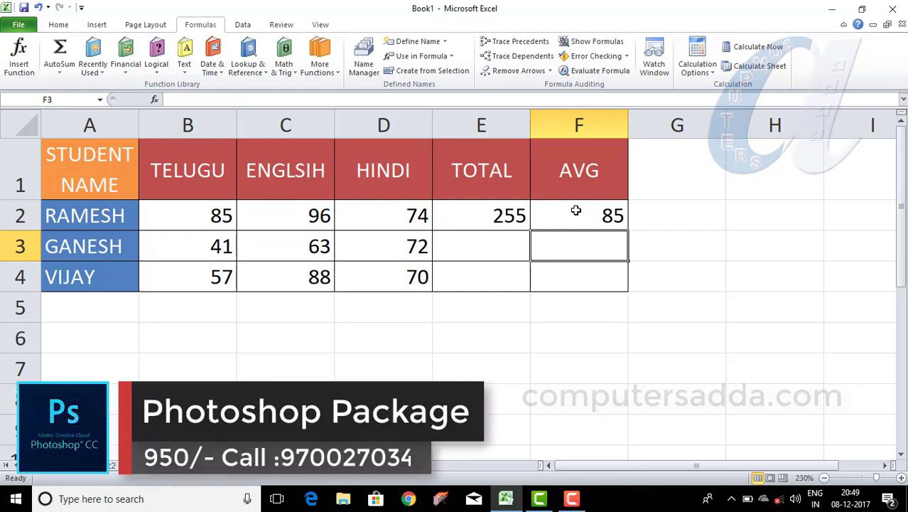
Enter a SUM formula in E3 that totals the marks through the third student's defined name
left_click(479, 241)
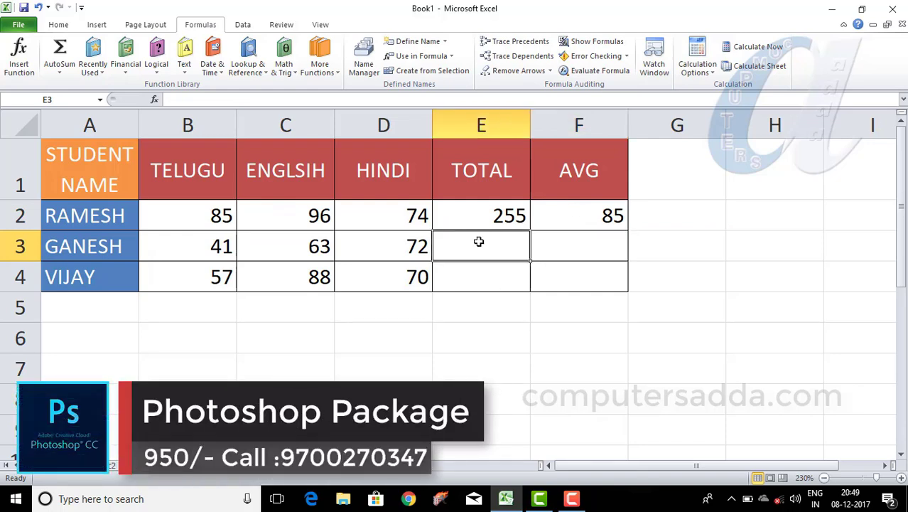
type("=")
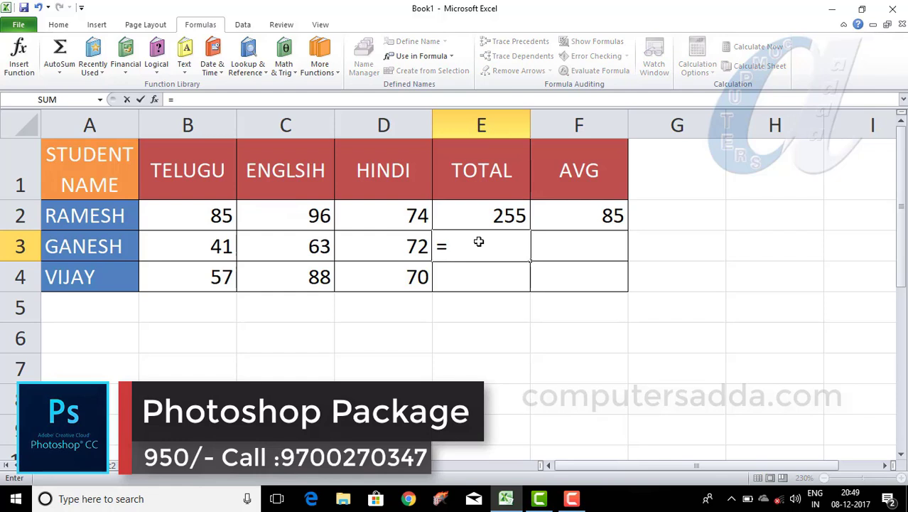
type("SUM")
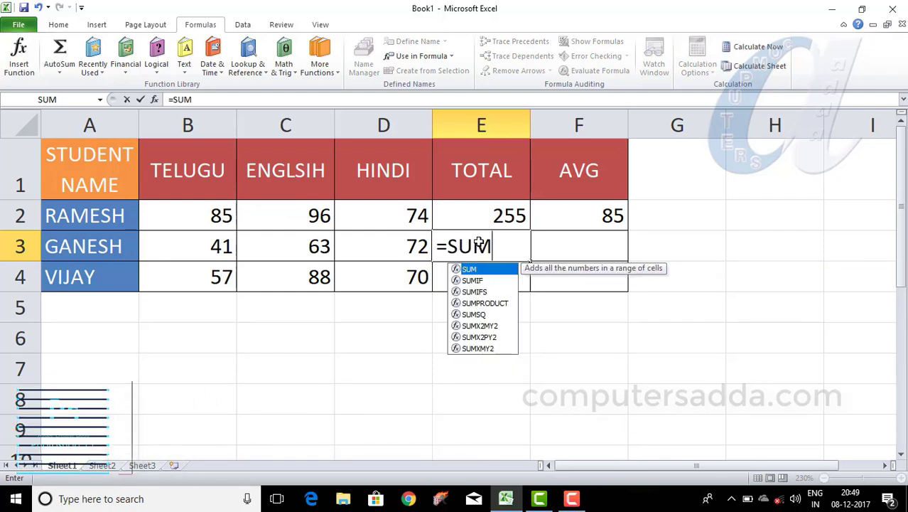
type("(")
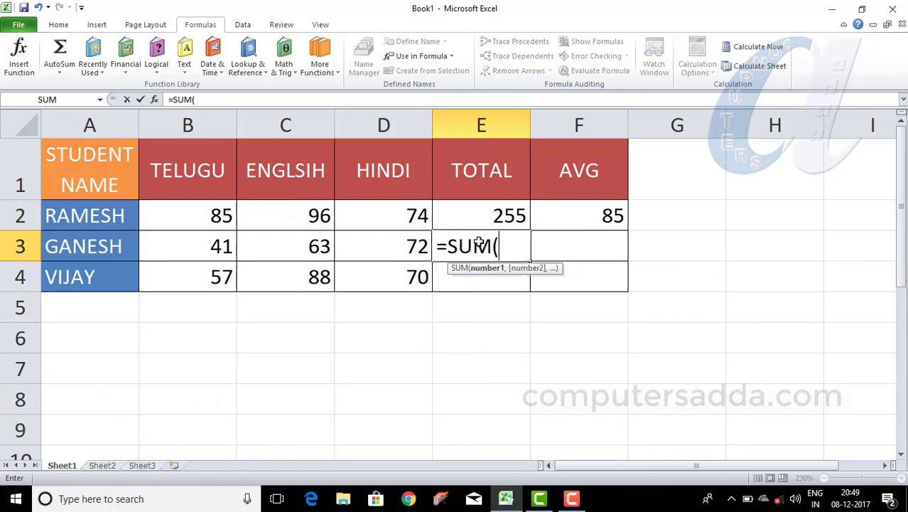
type("VI")
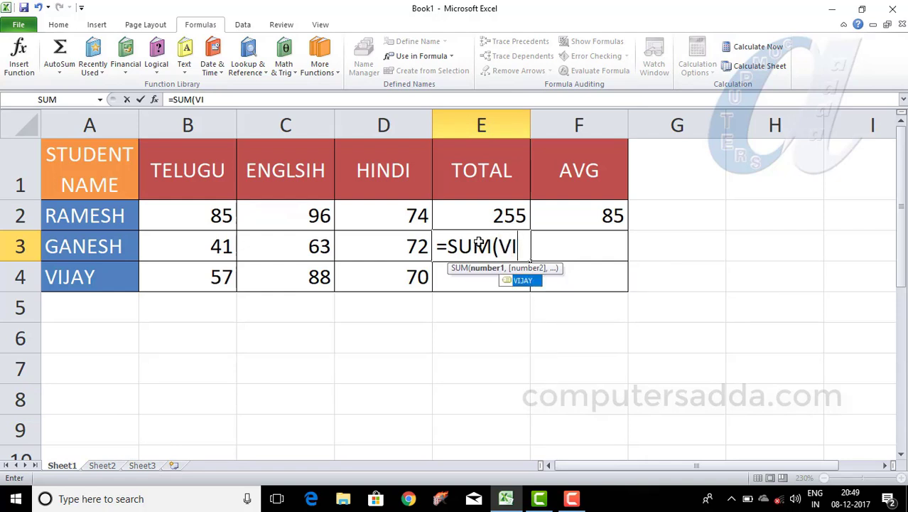
key("Tab")
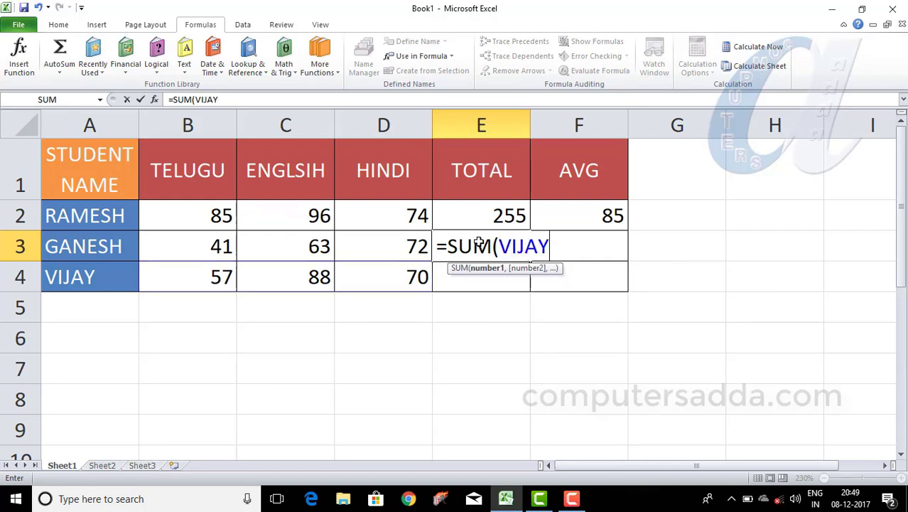
type(")")
key("Return")
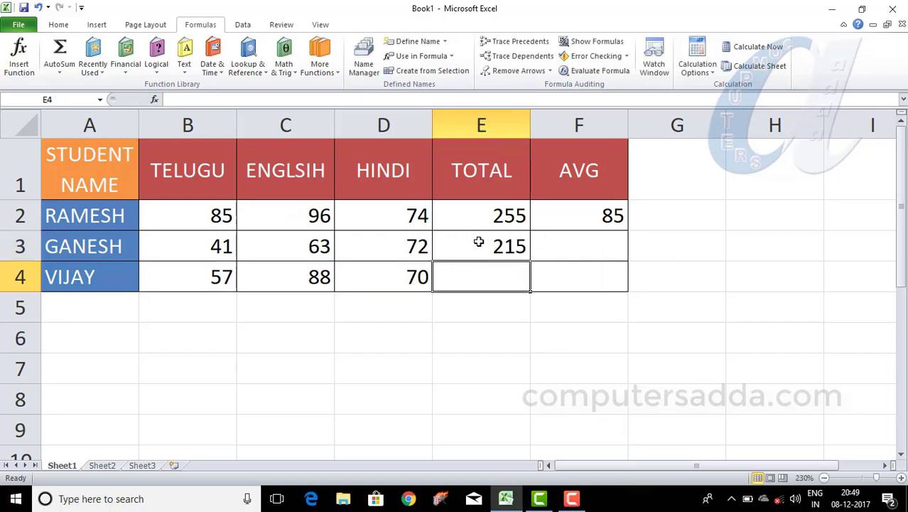
Total the third student's marks in E4 with AutoSum, and select E3:E4 to compare the two totals
left_click(483, 250)
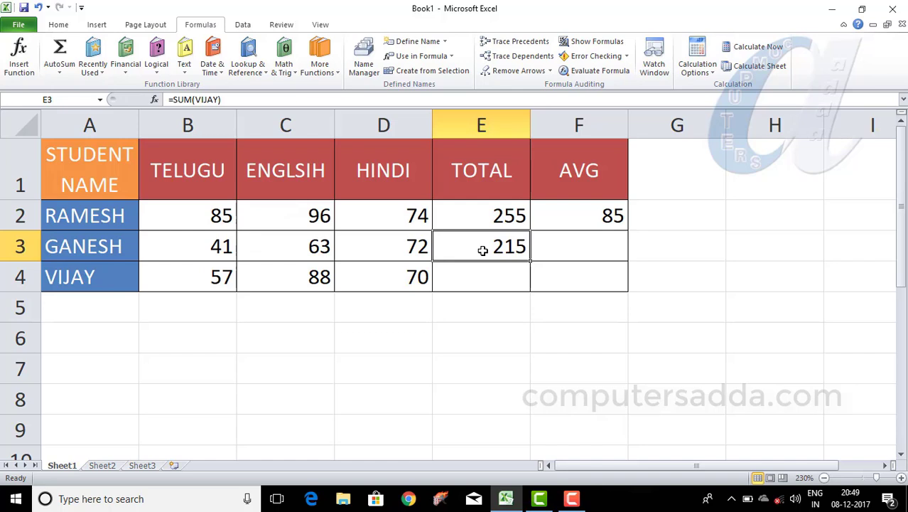
left_click(483, 277)
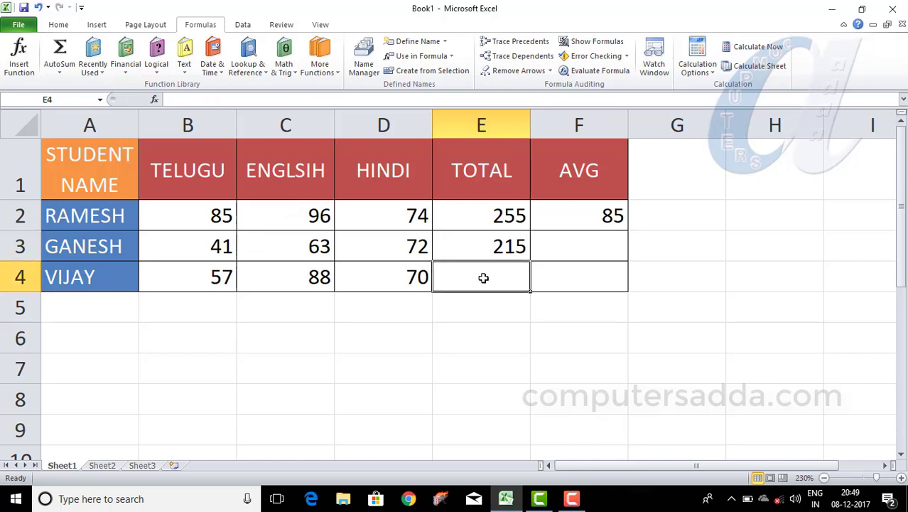
key("alt+equal")
key("Return")
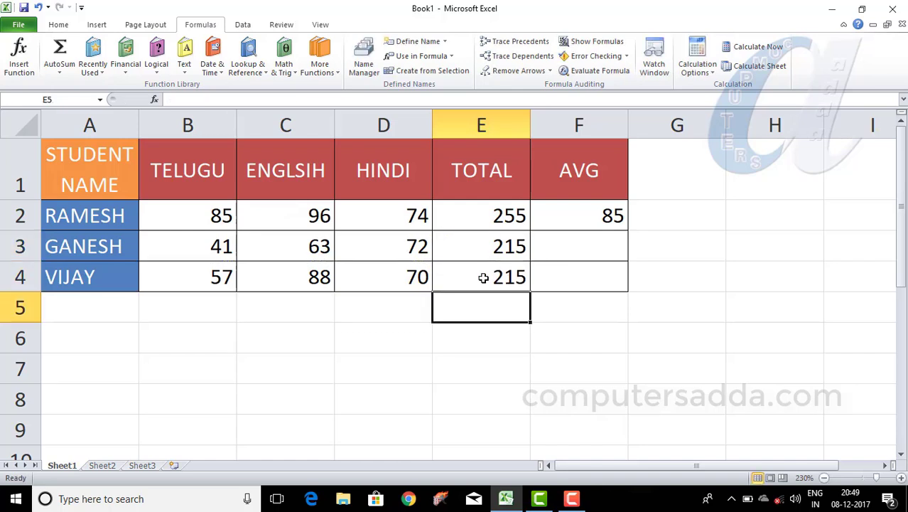
left_click_drag(481, 245, 487, 288)
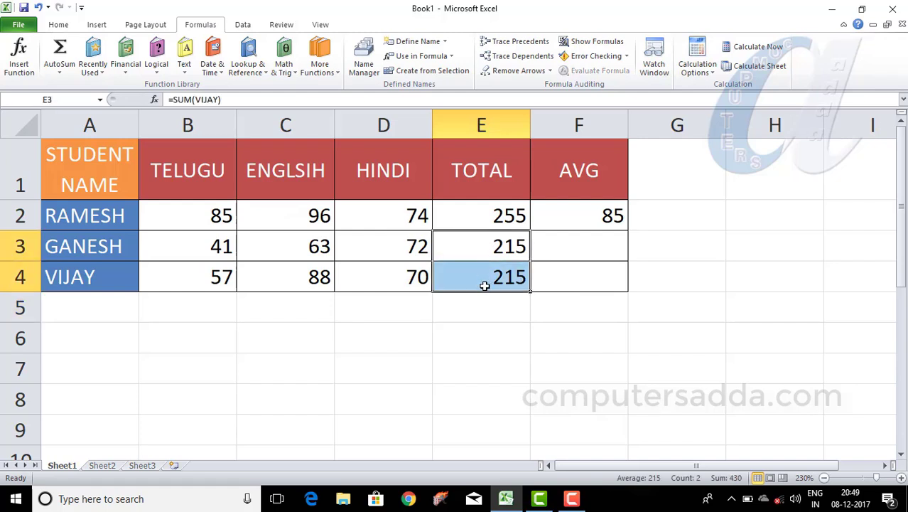
In the Name Manager, edit the second student's defined name so that it refers to =Sheet1!$C$2:$C$4
left_click(362, 61)
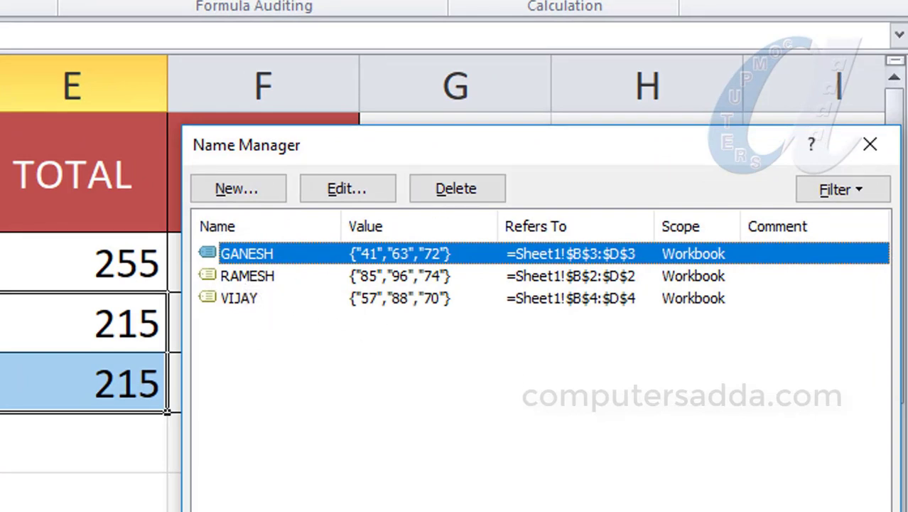
left_click(348, 188)
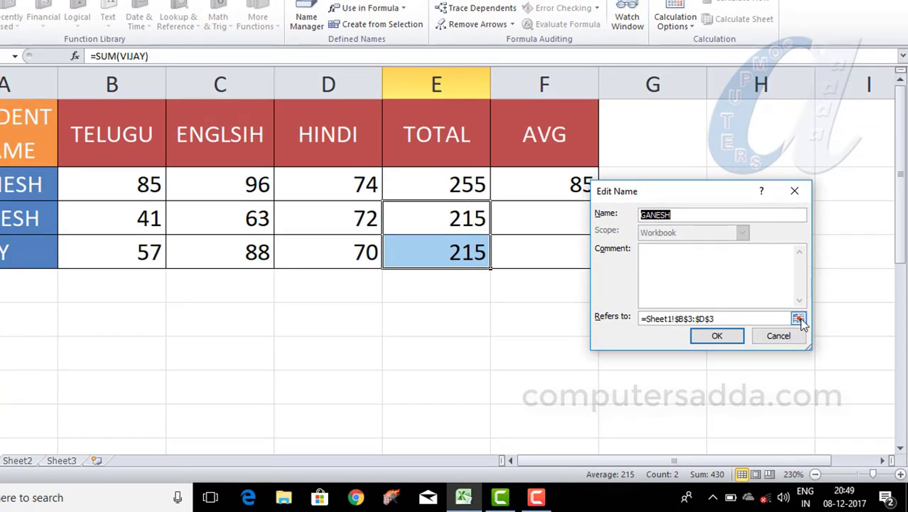
left_click(799, 319)
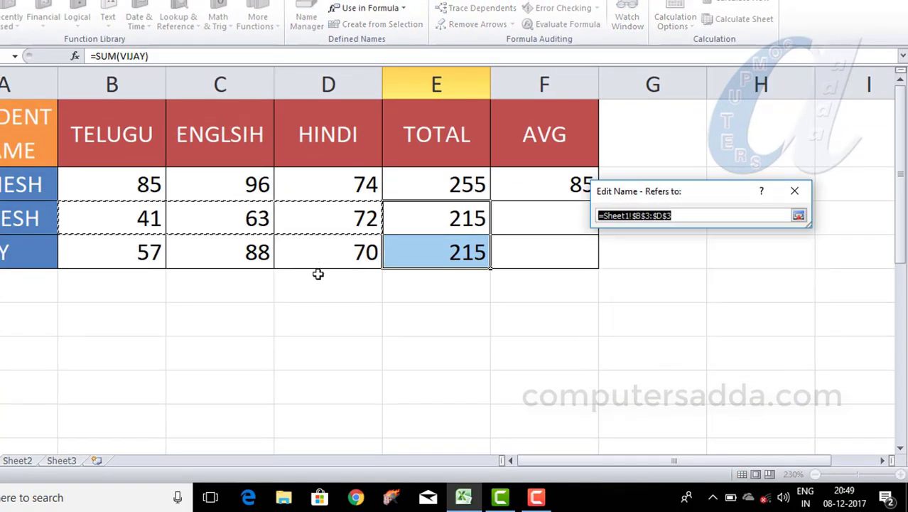
left_click(230, 181)
left_click_drag(229, 181, 230, 254)
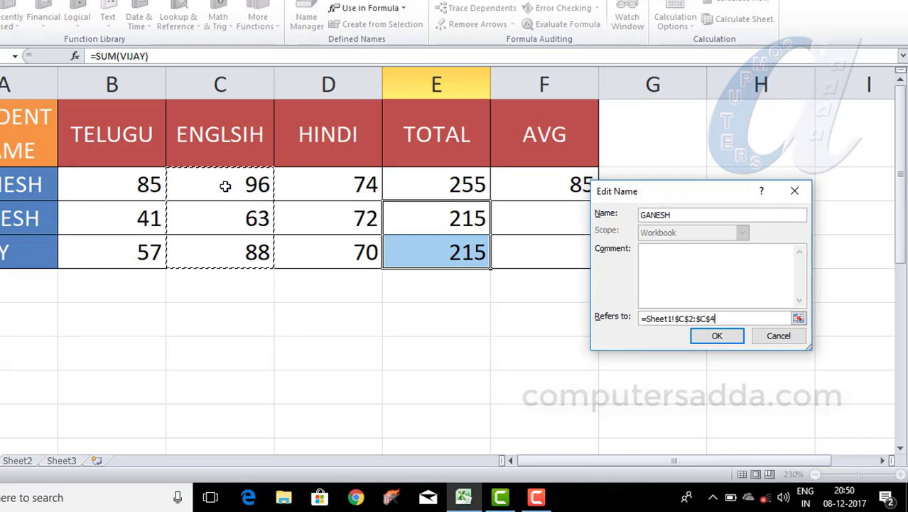
left_click(718, 336)
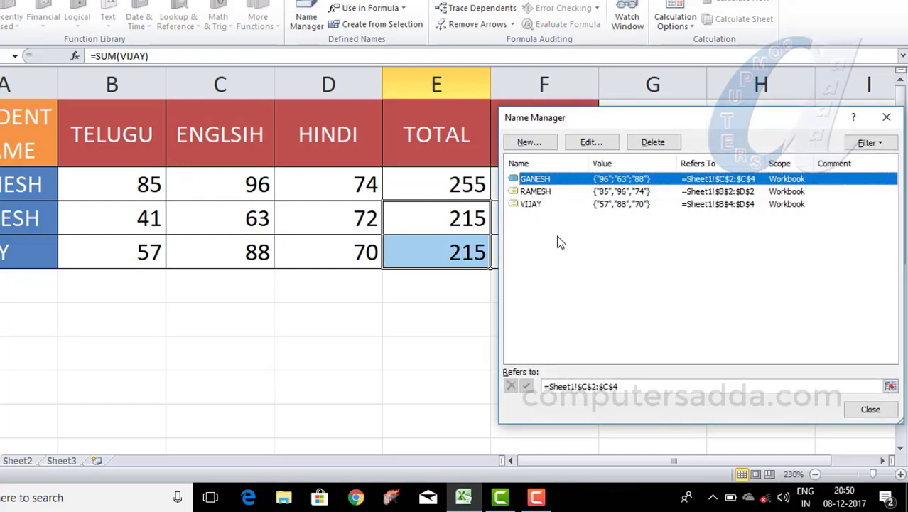
Delete all three students' defined names from the Name Manager
left_click(653, 143)
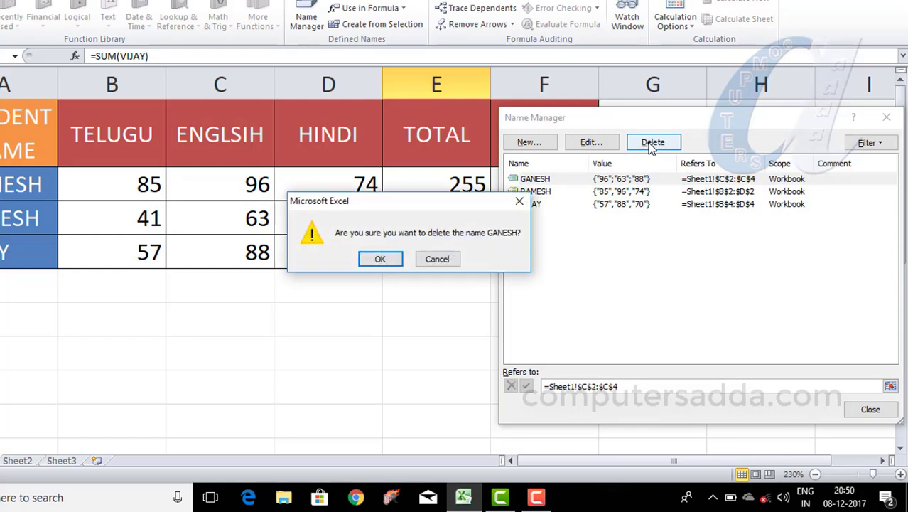
left_click(388, 261)
left_click(651, 145)
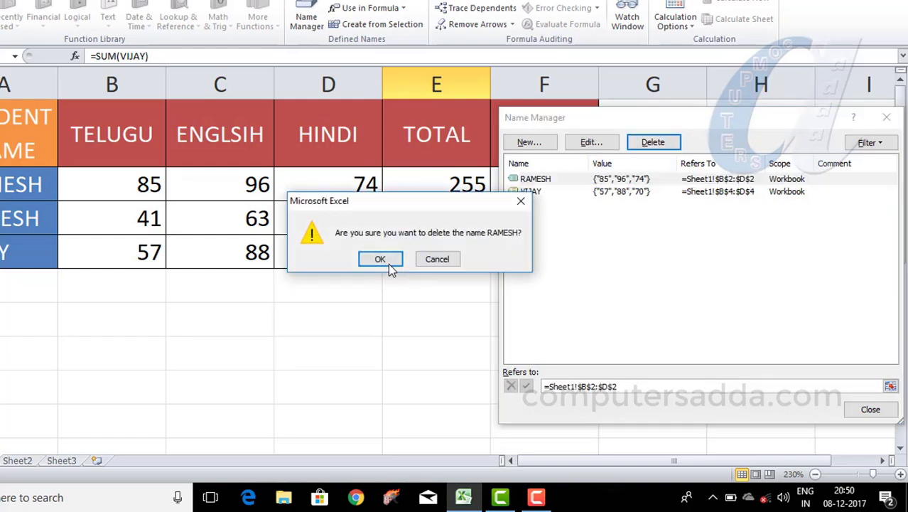
left_click(387, 261)
left_click(627, 182)
left_click(653, 142)
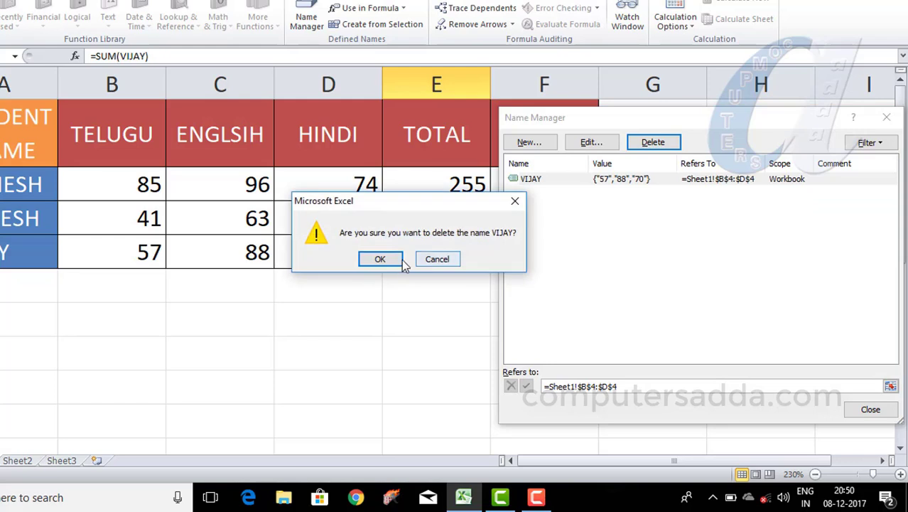
left_click(395, 261)
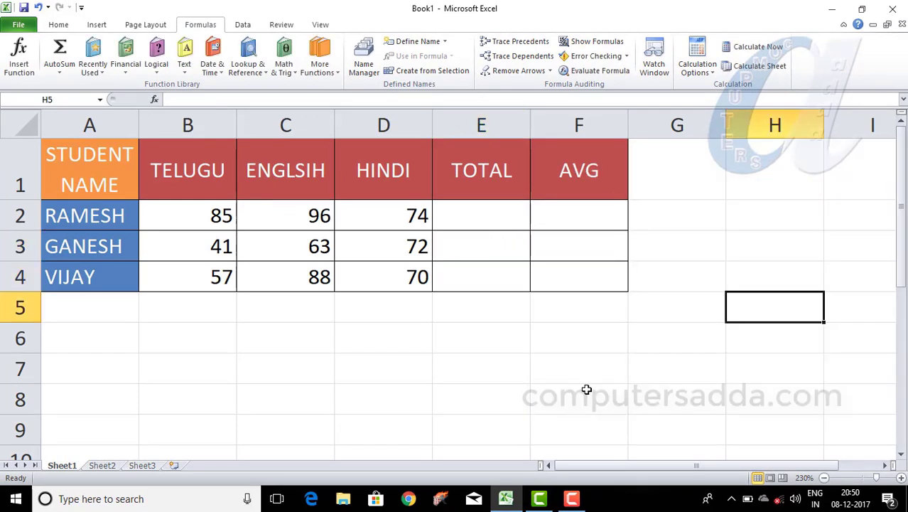
key("shift+F3")
left_click(193, 399)
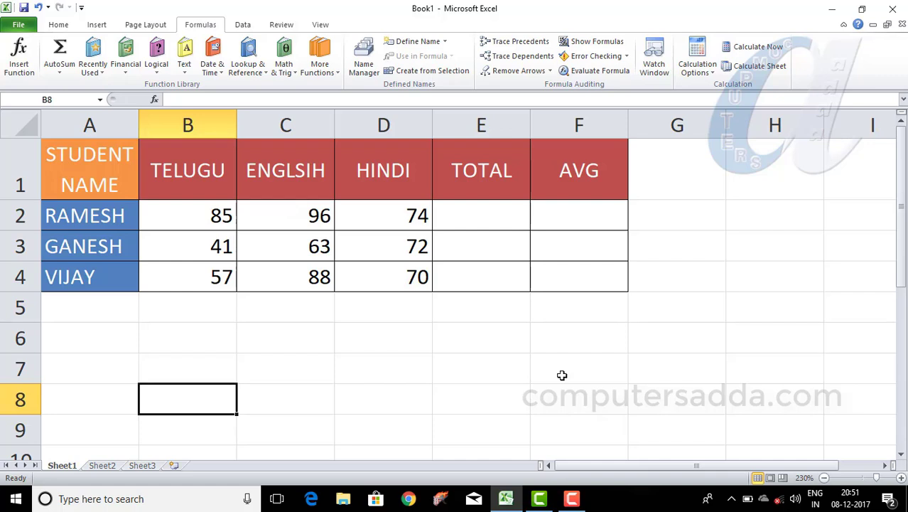
type("=")
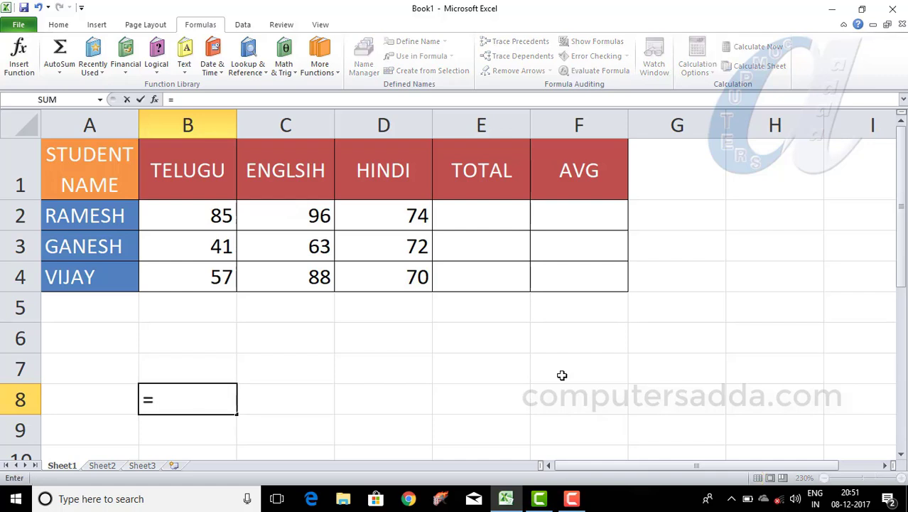
key("Escape")
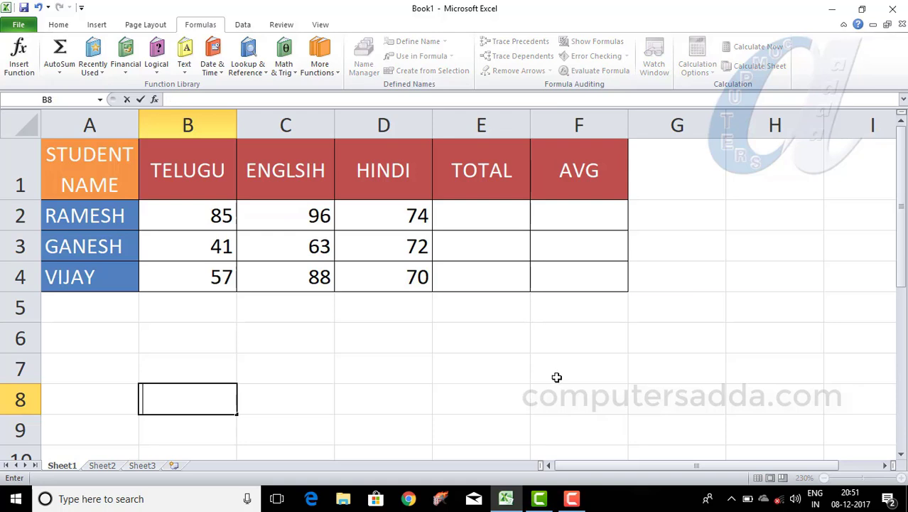
Insert a SUM function in B7 through the Insert Function dialog, with B2:D2 as its Number1 argument
left_click(204, 368)
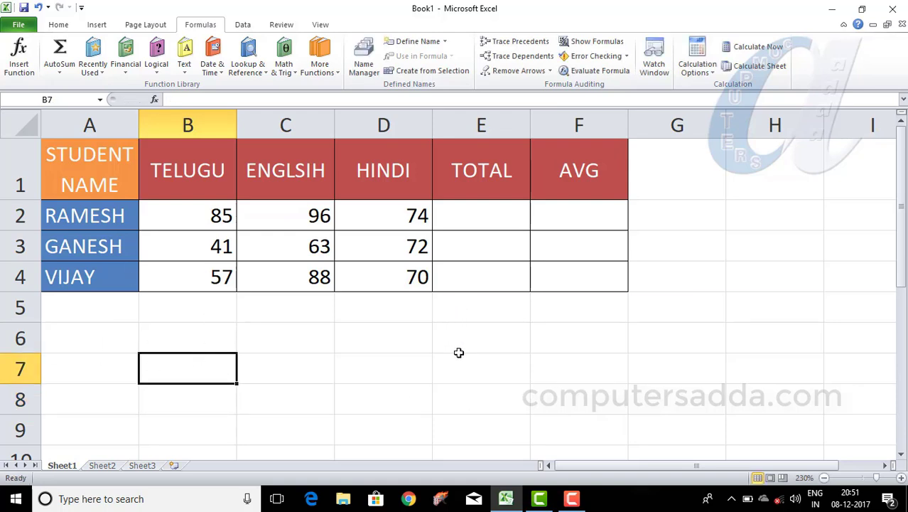
key("shift+F3")
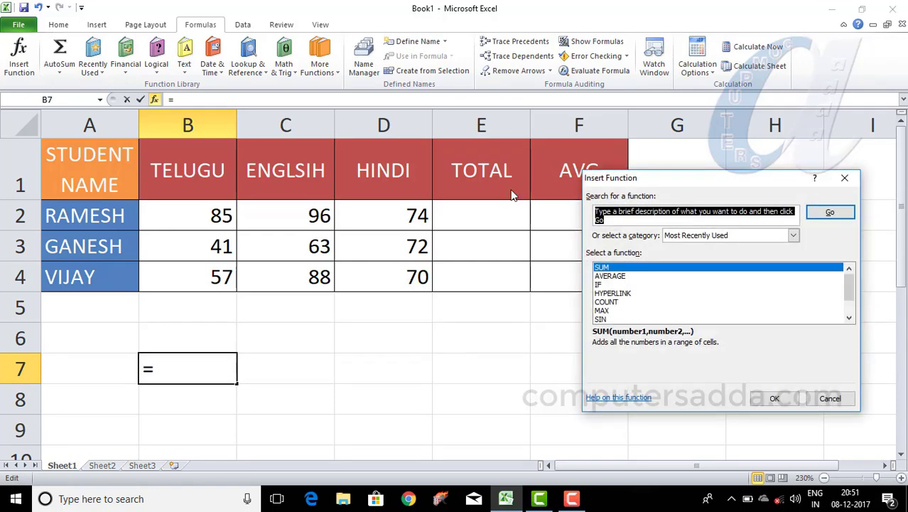
left_click_drag(677, 186, 440, 186)
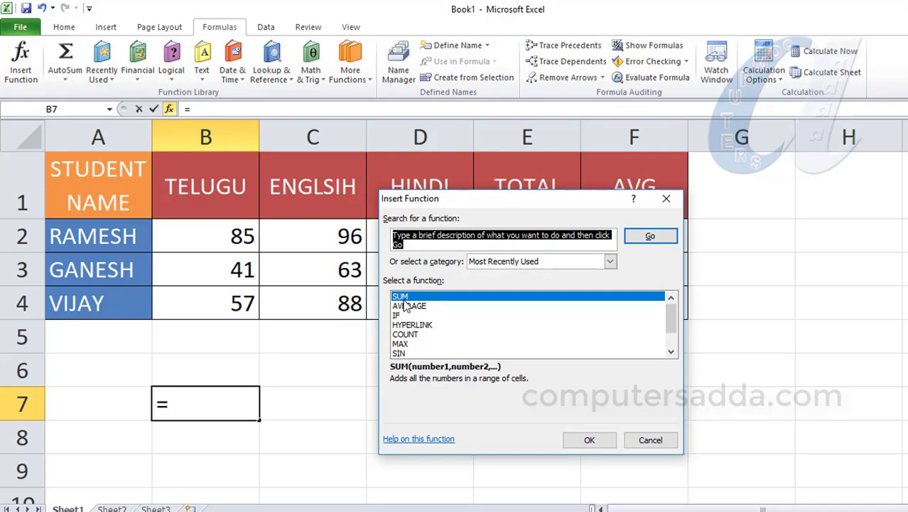
left_click(591, 441)
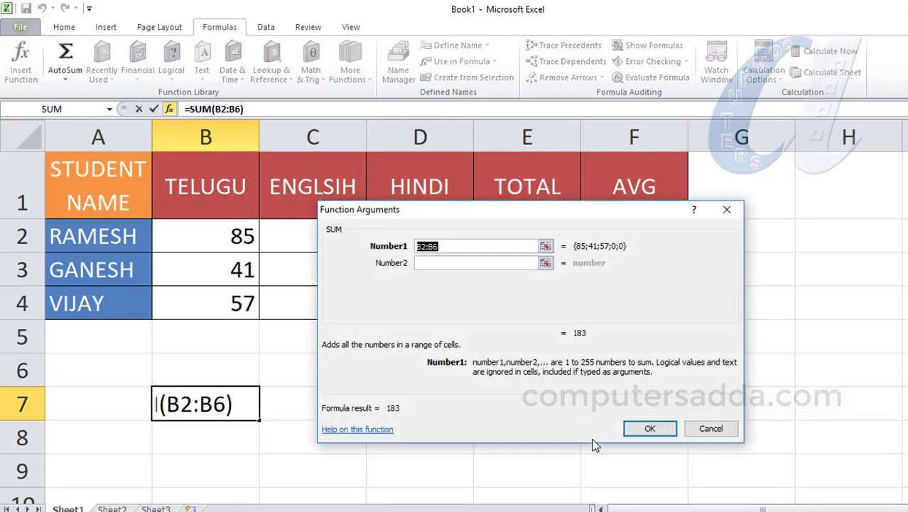
left_click_drag(469, 214, 784, 160)
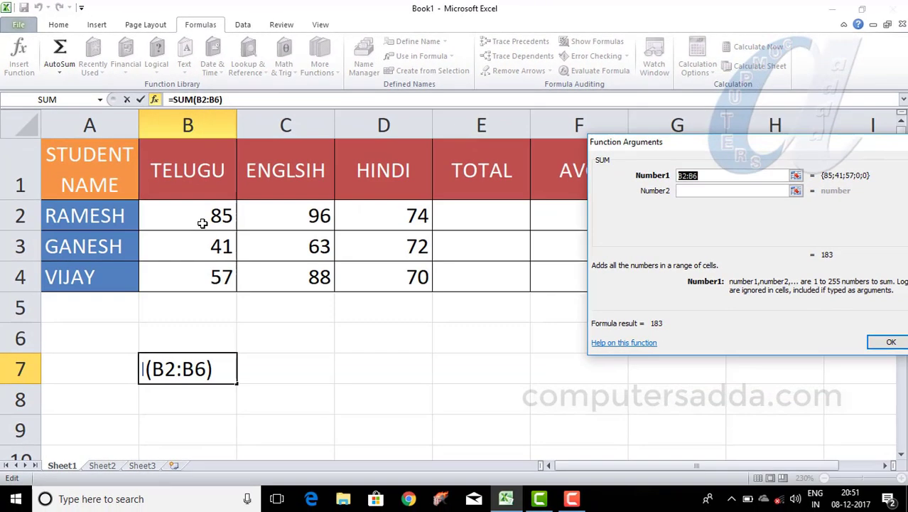
left_click_drag(220, 242, 377, 215)
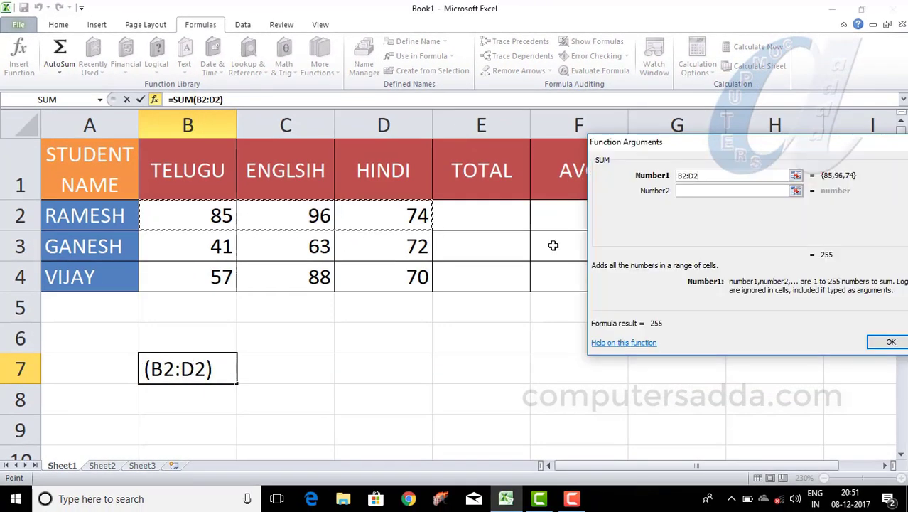
left_click(890, 341)
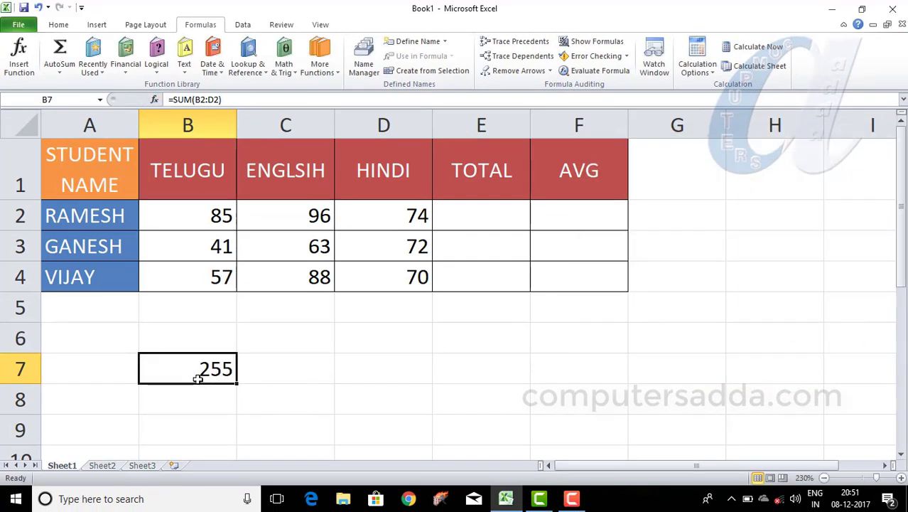
Insert a COUNT function in D7 through the Insert Function dialog, with B2:D4 as its Value1 argument
left_click(398, 367)
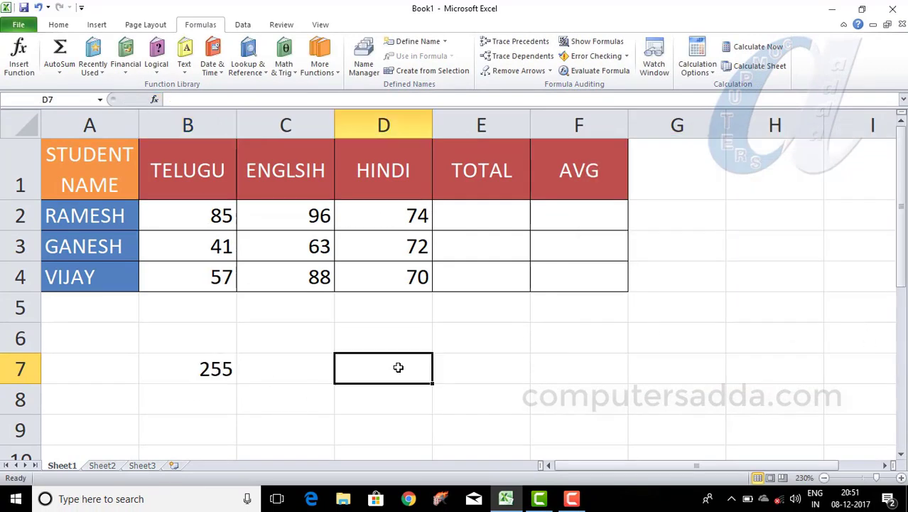
key("shift+F3")
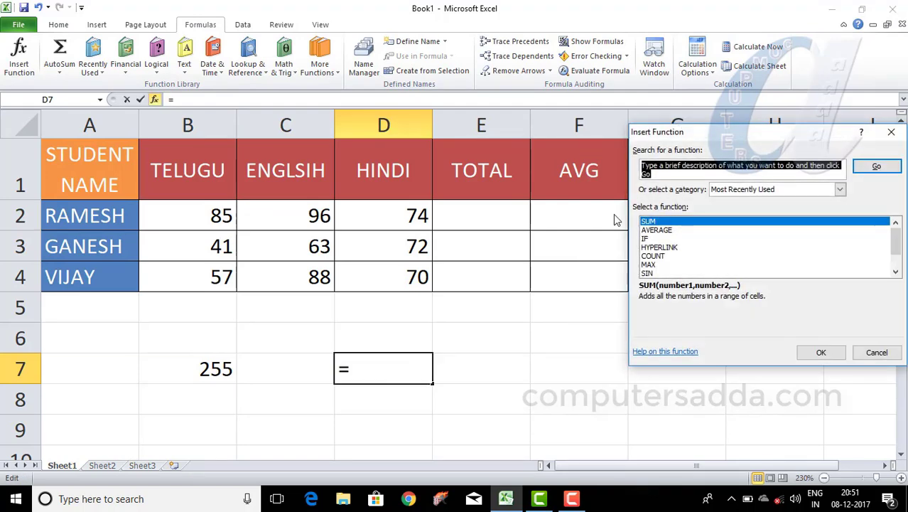
left_click(654, 256)
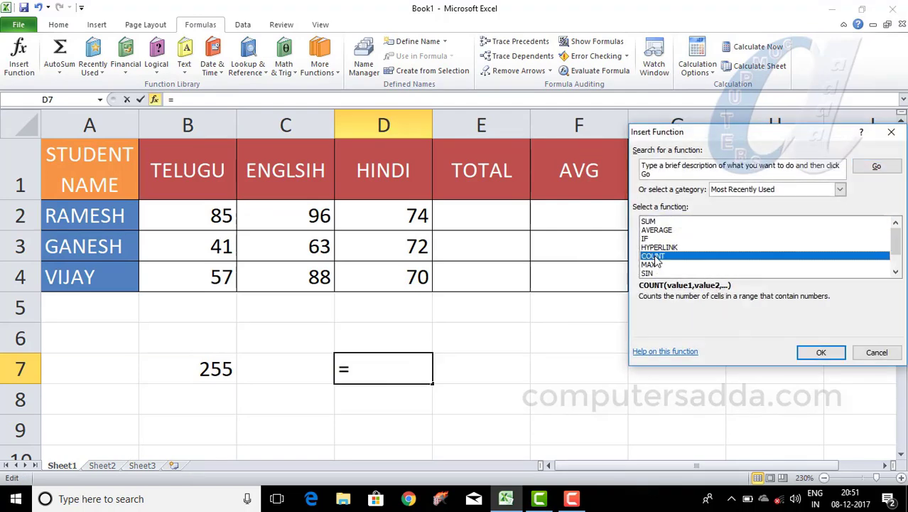
left_click(820, 351)
left_click_drag(197, 214, 351, 270)
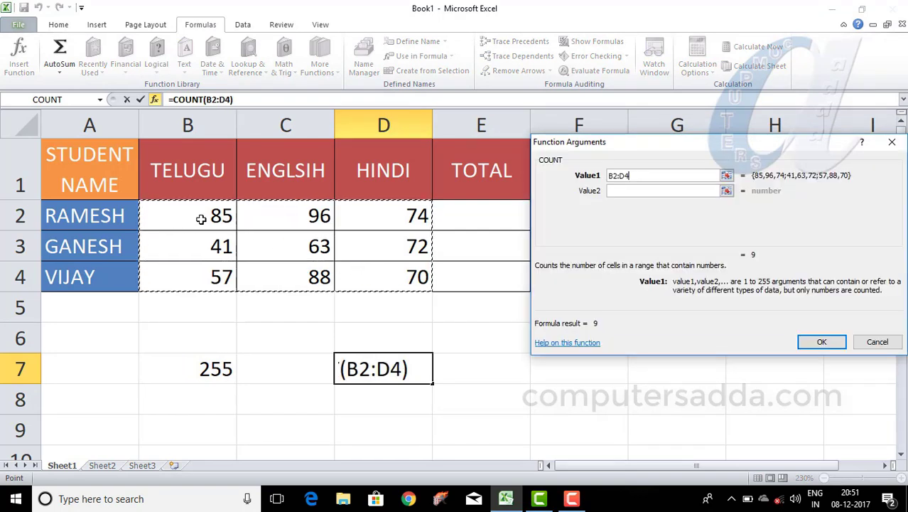
left_click(824, 340)
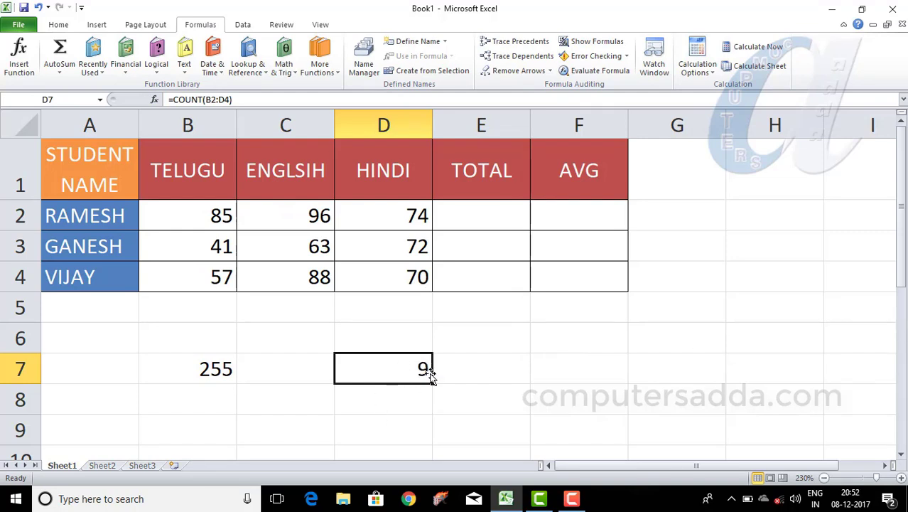
Insert an AVERAGE function in F7 through the Insert Function dialog, with B3, C4 and D4 as its Number1, Number2 and Number3 arguments
left_click(570, 378)
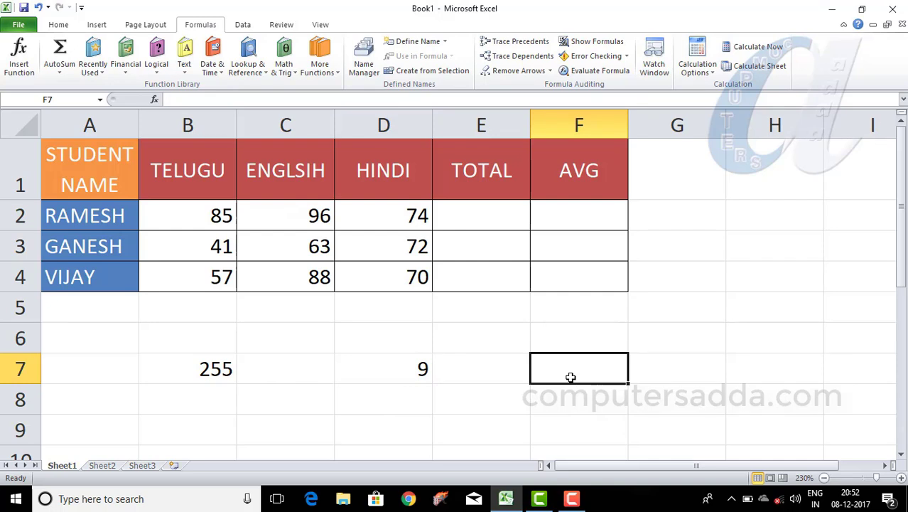
key("shift+F3")
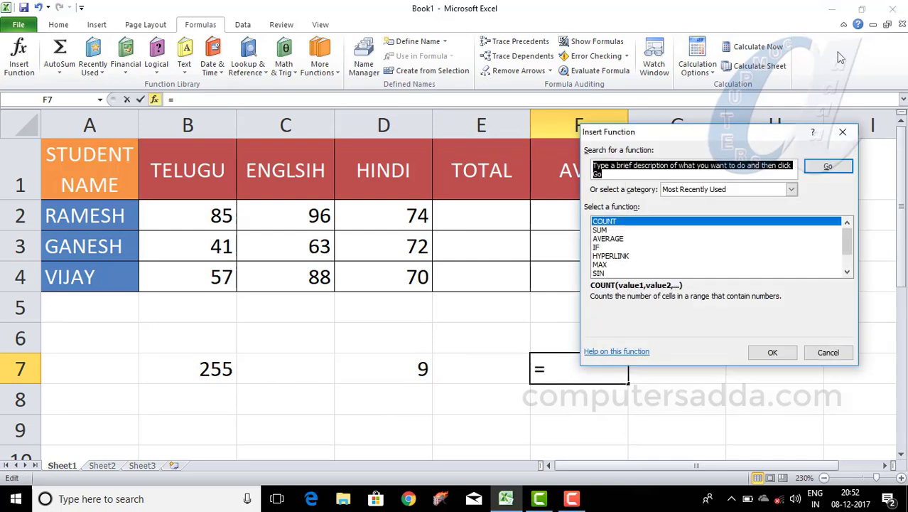
left_click(608, 239)
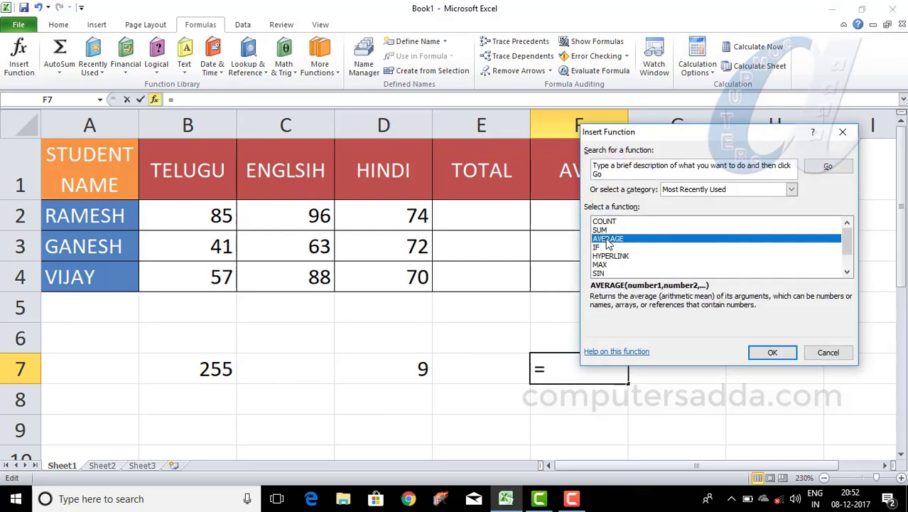
left_click(773, 353)
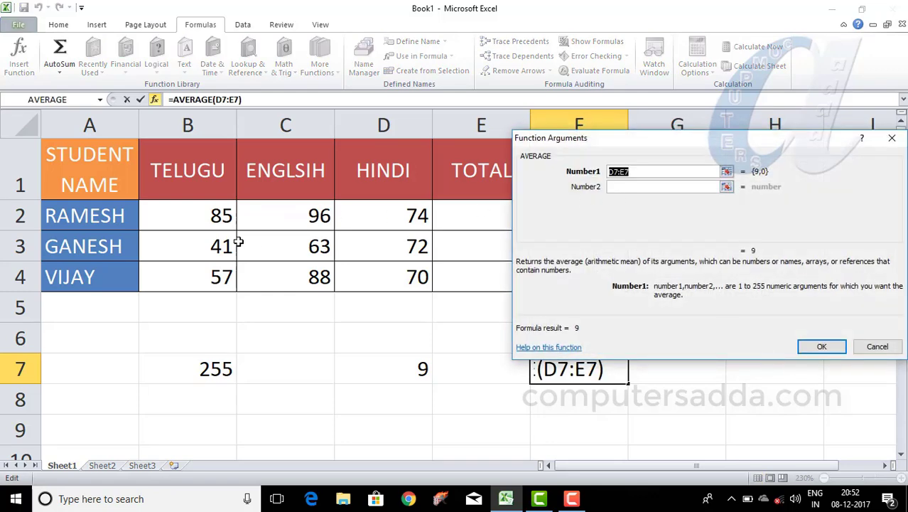
left_click(222, 246)
left_click(623, 187)
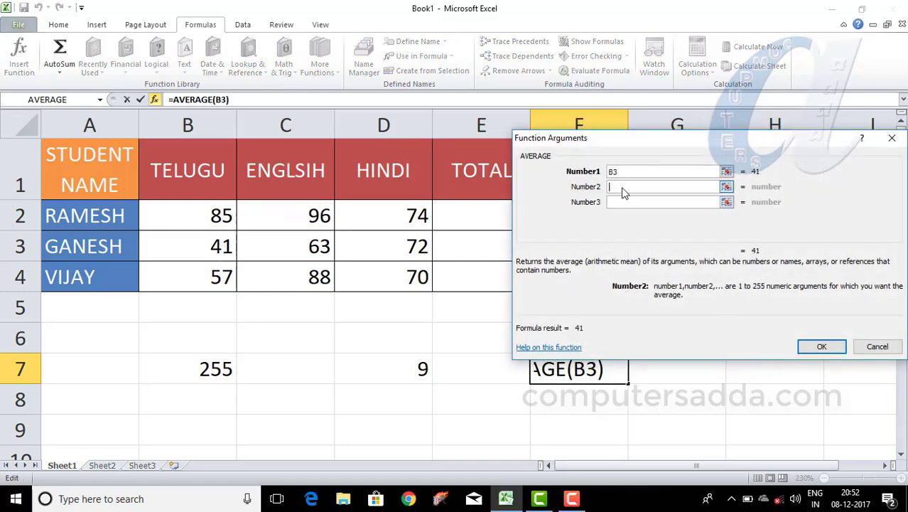
left_click(300, 283)
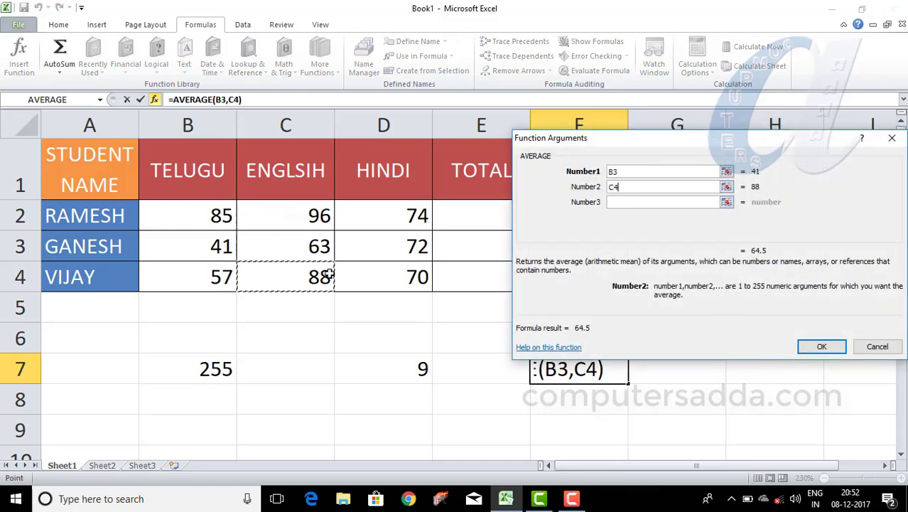
left_click(626, 202)
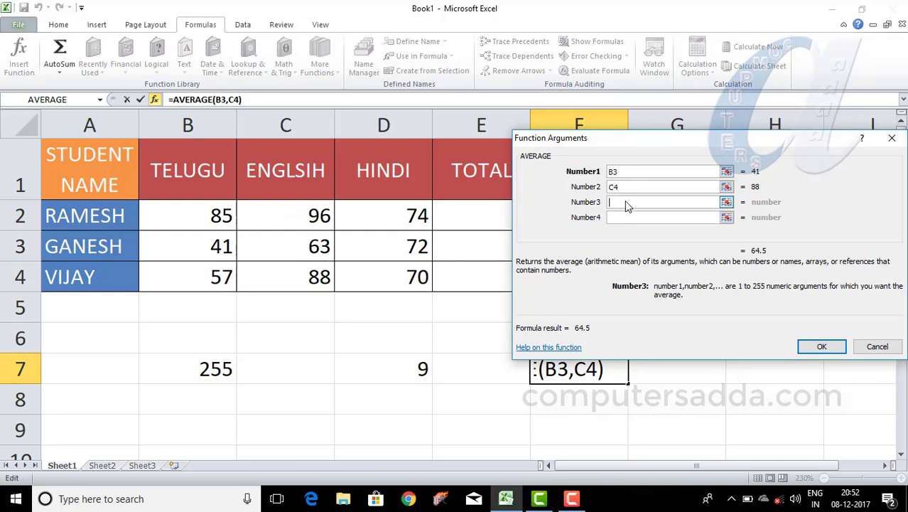
left_click(412, 273)
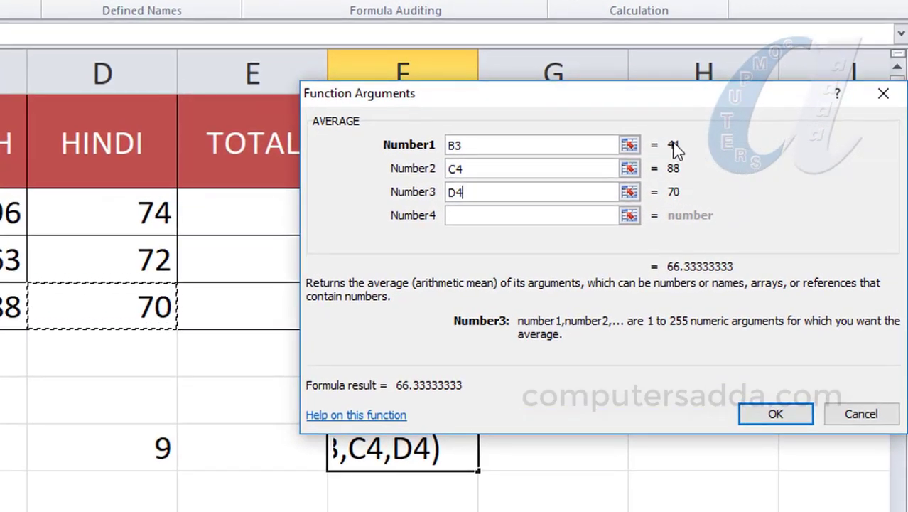
left_click(773, 417)
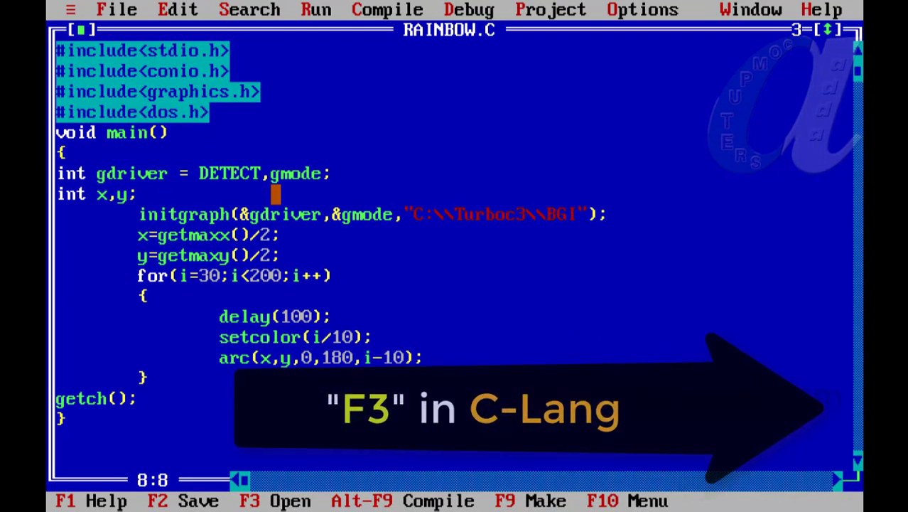
Switch to Turbo C and open HELLO.C from C:\TURBOC3\BIN
left_click(133, 10)
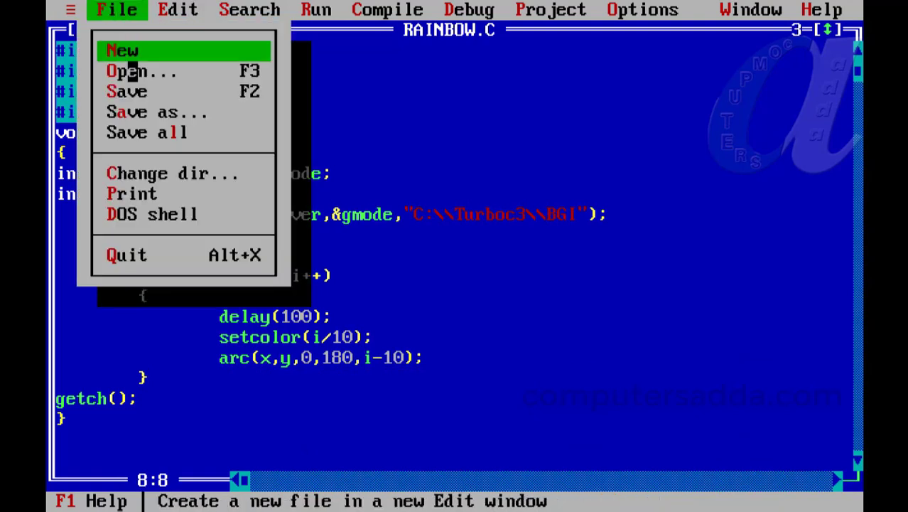
left_click(427, 131)
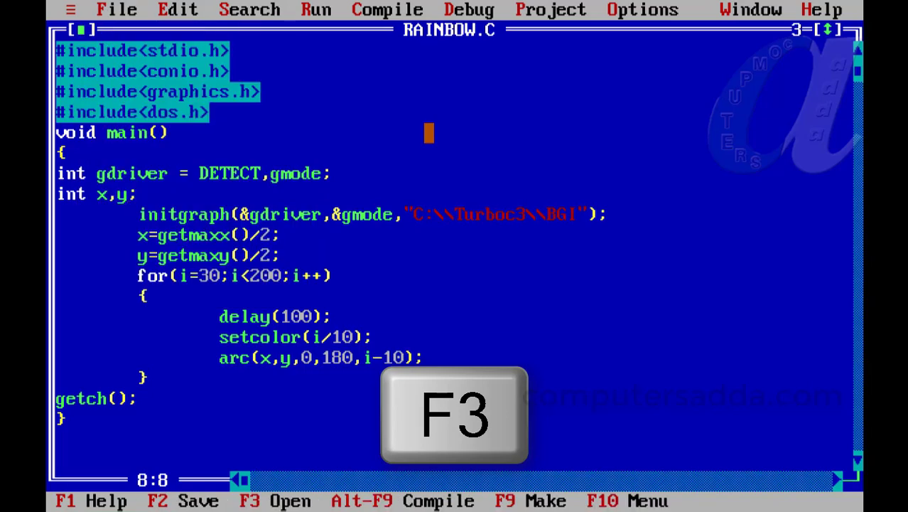
key("F3")
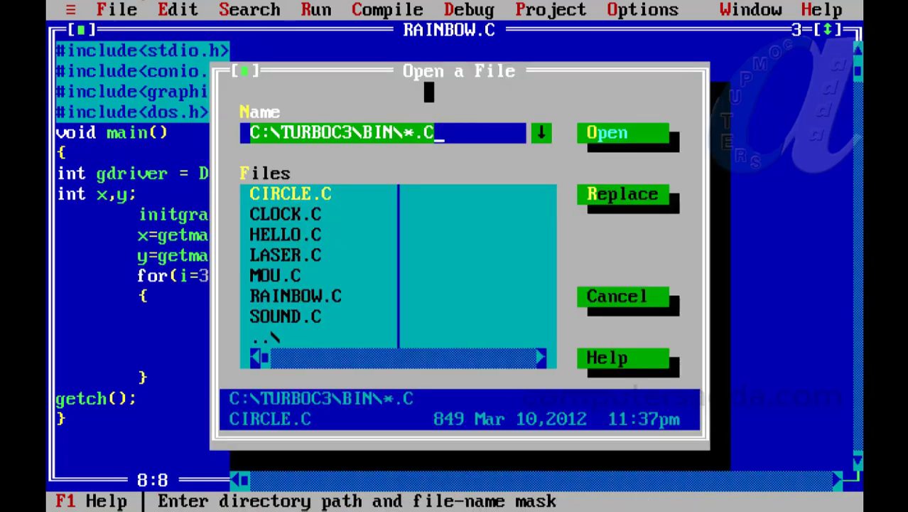
left_click(264, 235)
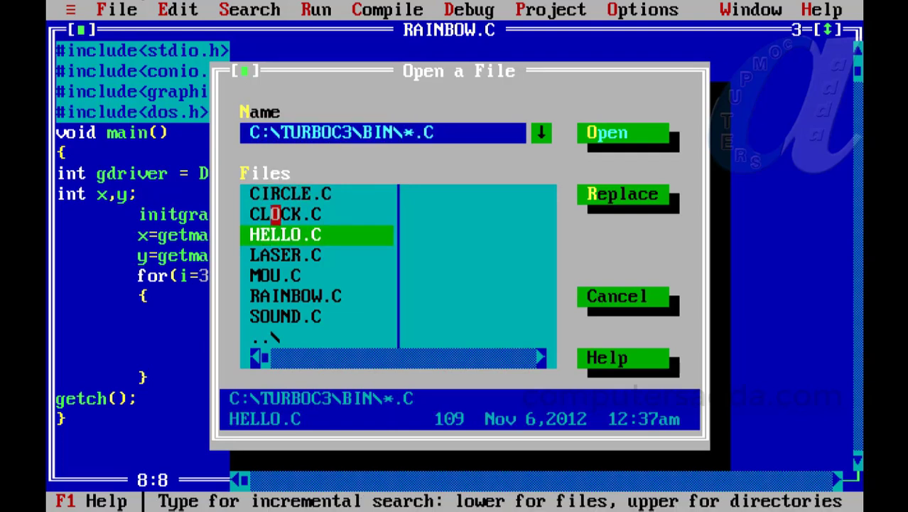
left_click(610, 133)
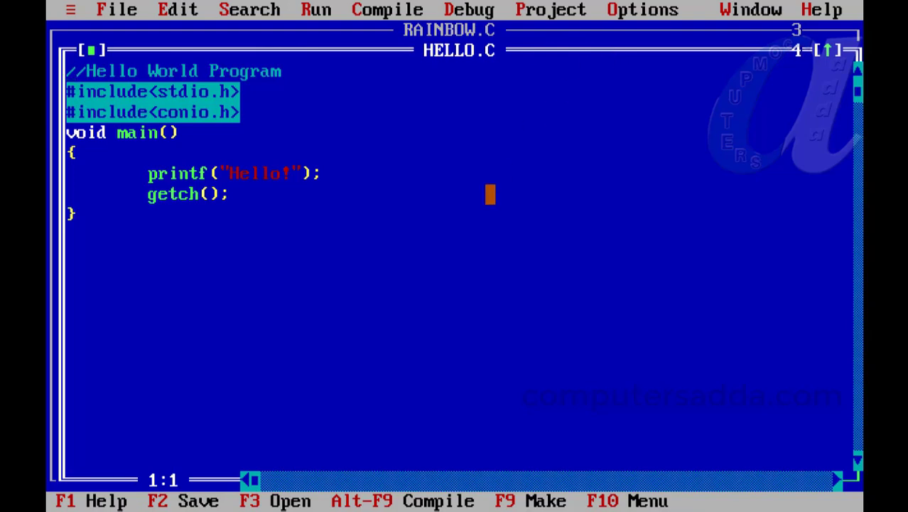
Close all open source windows: both HELLO.C windows, RAINBOW.C and CLOCK.C
key("alt+F3")
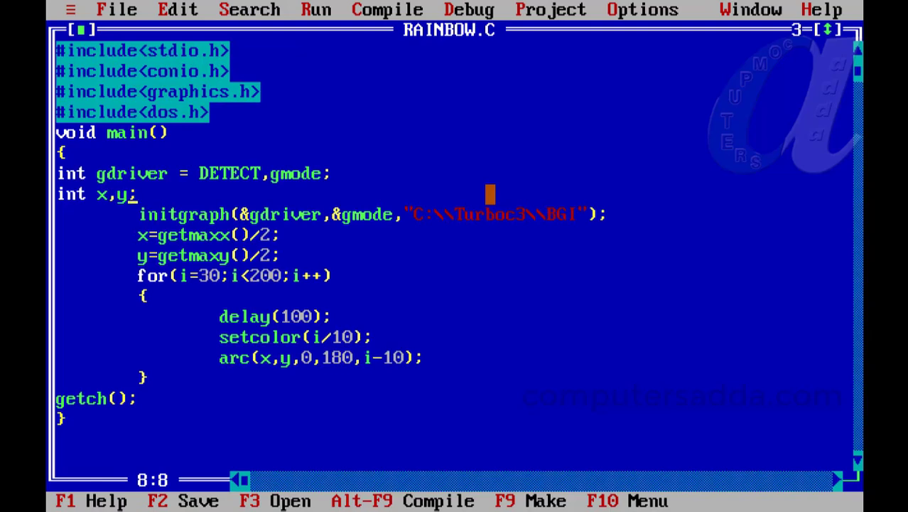
key("alt+F3")
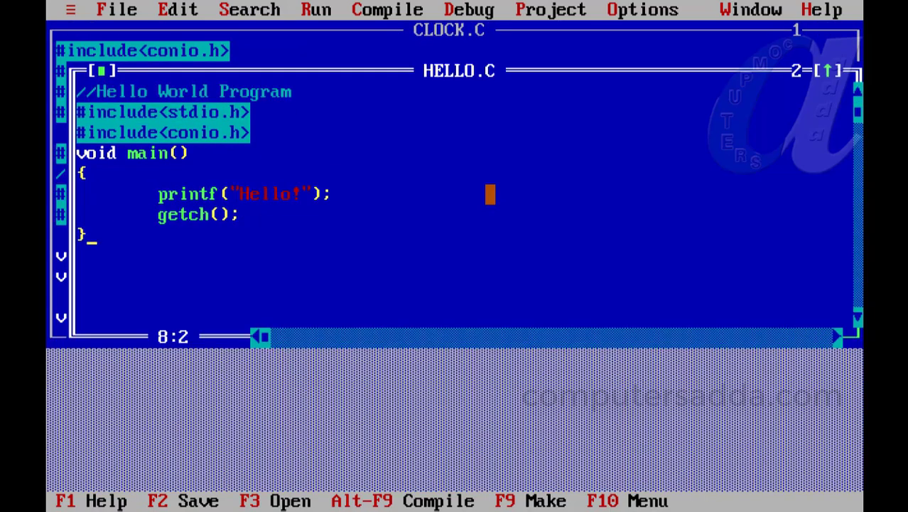
key("alt+F3")
key("alt+F3")
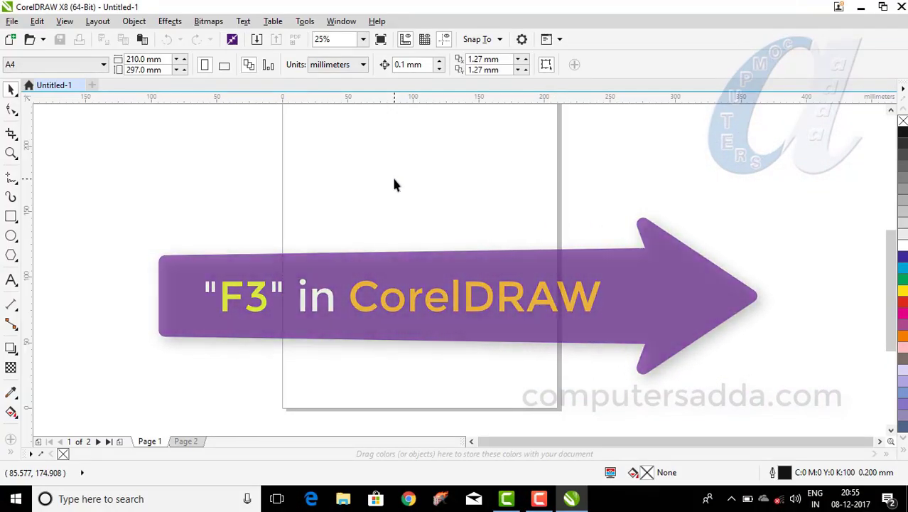
Switch to CorelDRAW and zoom the A4 page out to 1%, back in to 25%, and out again
key("F3")
key("F3")
key("F3")
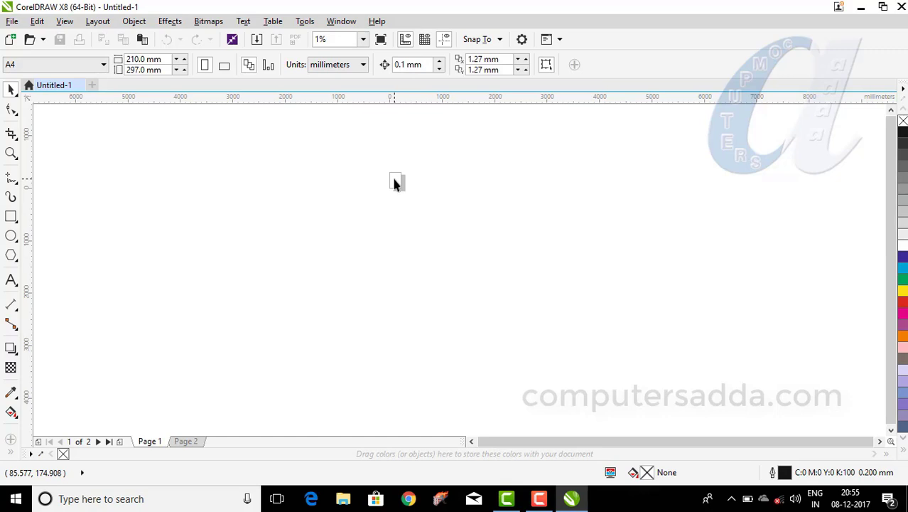
scroll(399, 175, "up", 4)
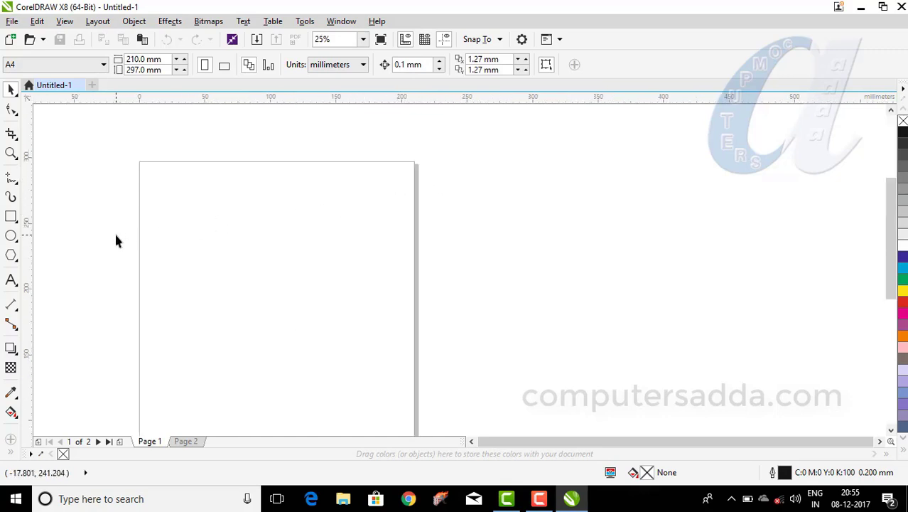
scroll(117, 241, "down", 2)
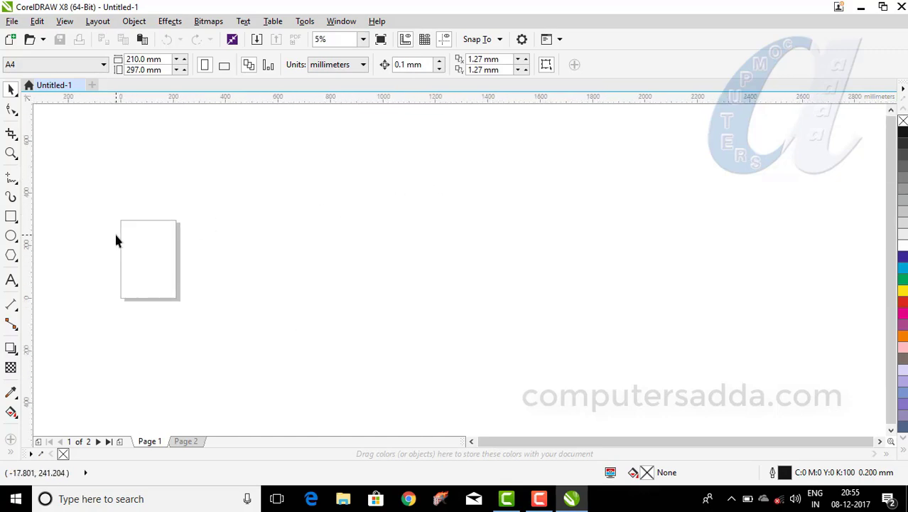
scroll(117, 241, "down", 1)
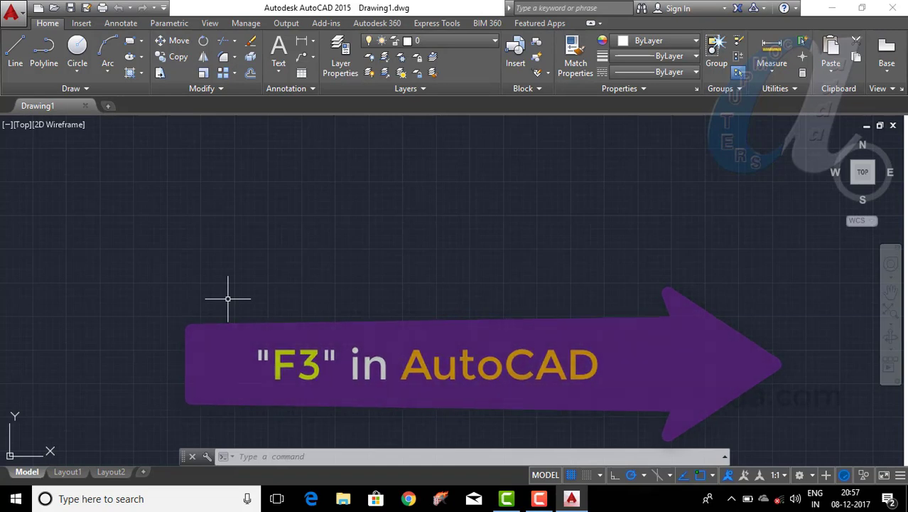
Switch to AutoCAD, toggle object snap until it is off, and draw a horizontal line about 2100 units long in the upper drawing area
key("F3")
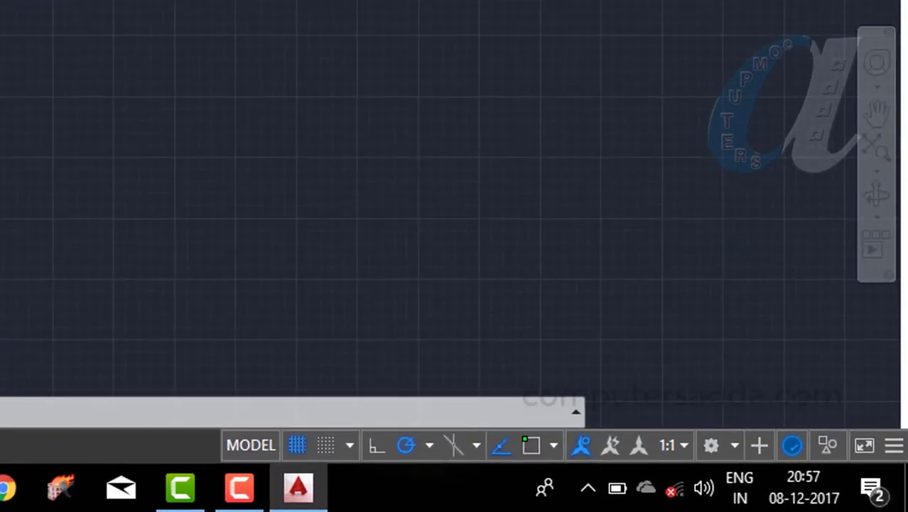
key("F3")
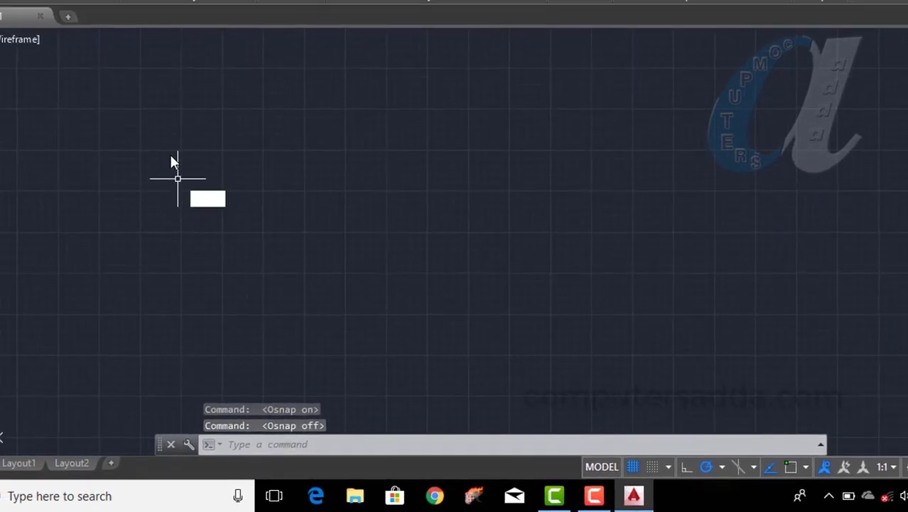
type("l")
key("Return")
left_click(204, 138)
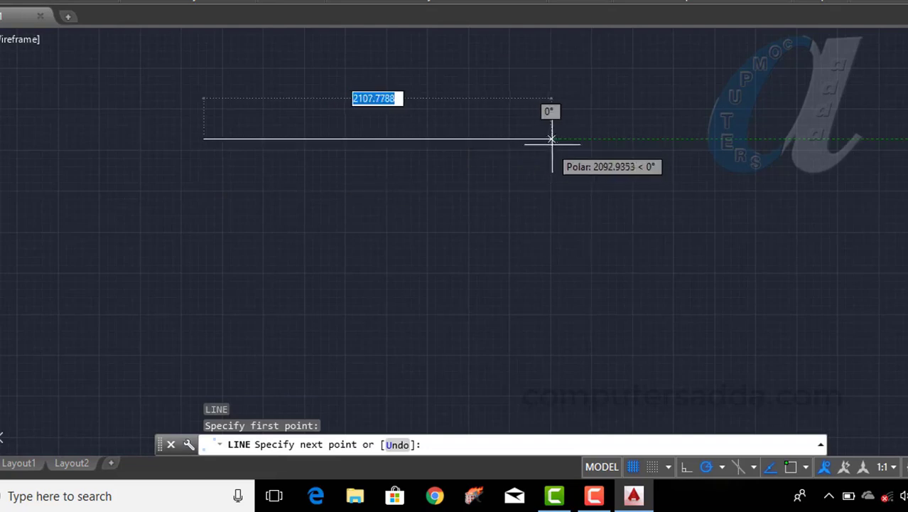
left_click(560, 139)
key("Return")
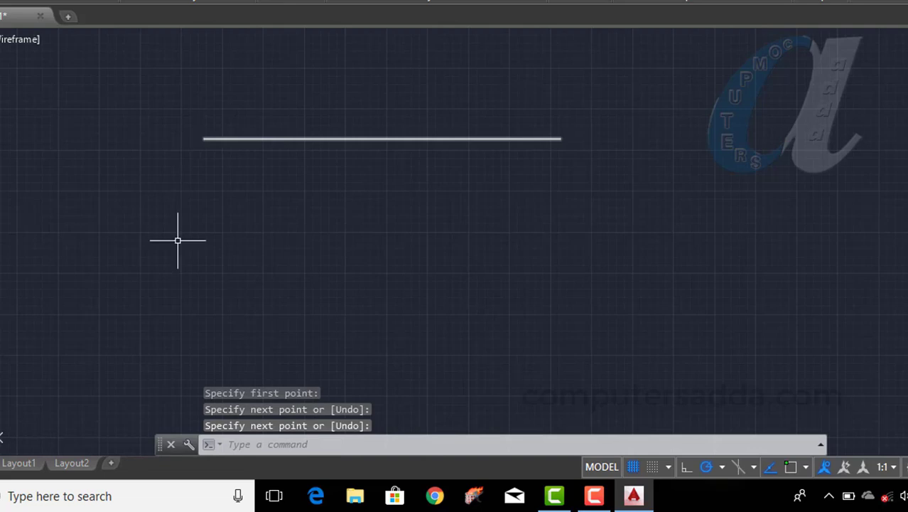
type("L")
key("Return")
key("Escape")
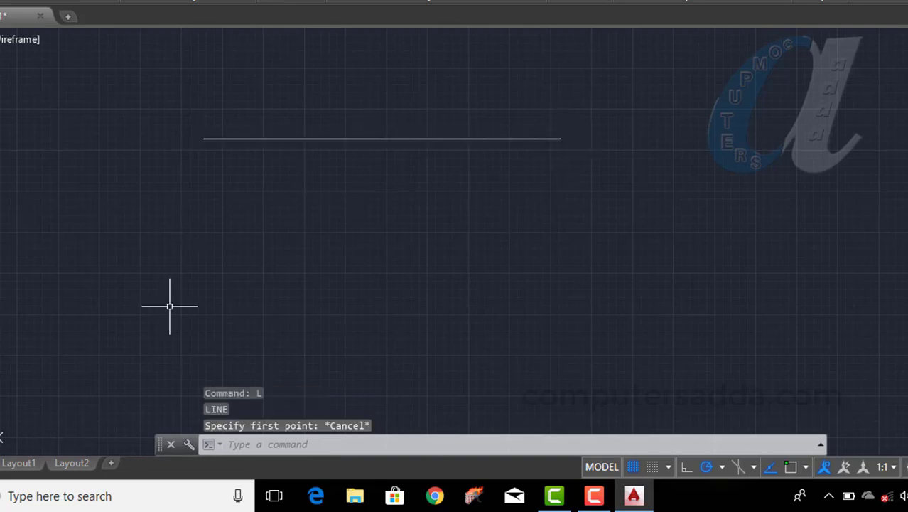
Draw a vertical line straight down from near the midpoint of the horizontal line without object snap, and inspect their junction up close
type("L")
key("Return")
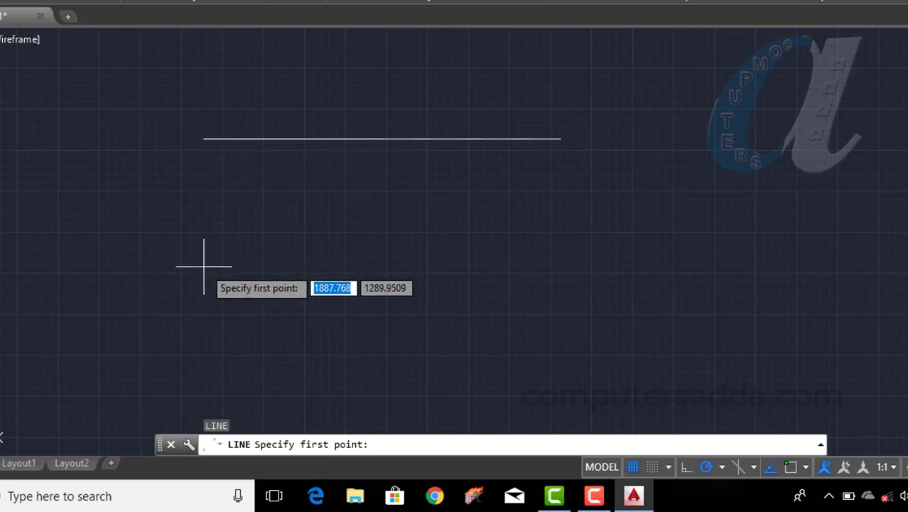
left_click(384, 139)
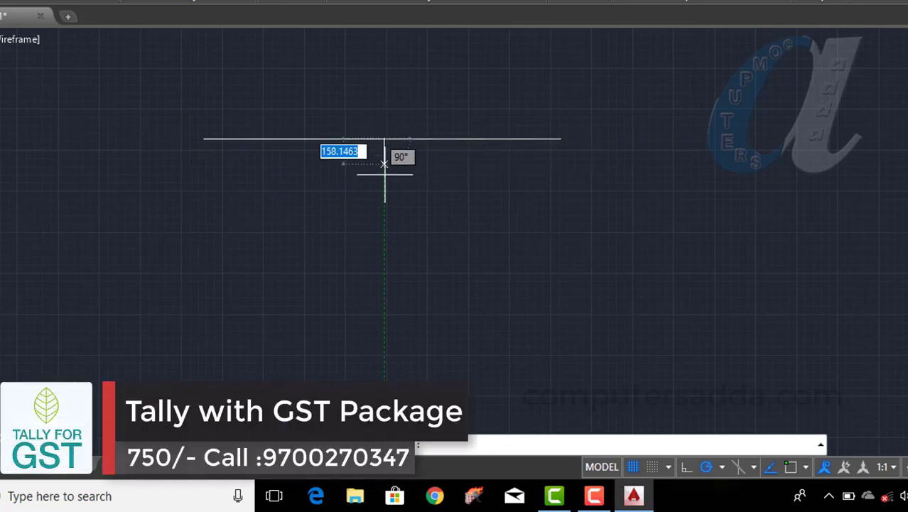
left_click(384, 307)
key("Return")
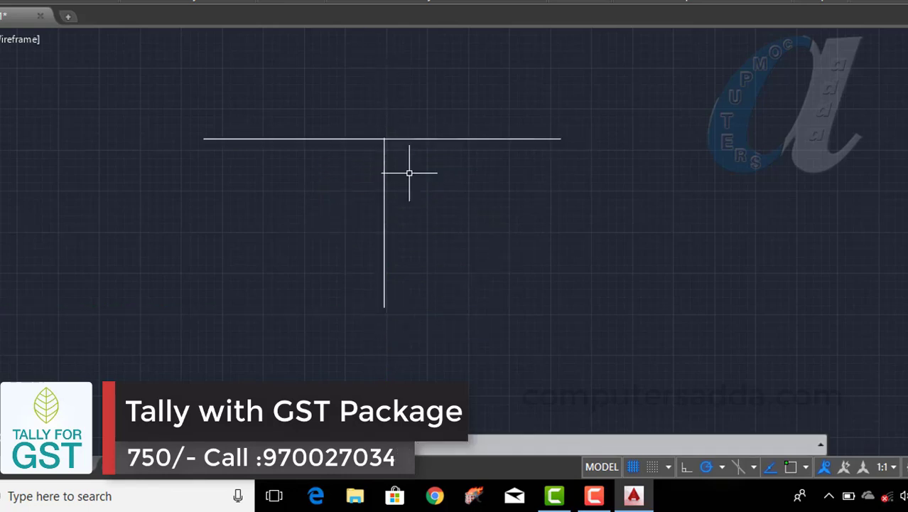
scroll(361, 116, "up", 4)
scroll(359, 119, "up", 4)
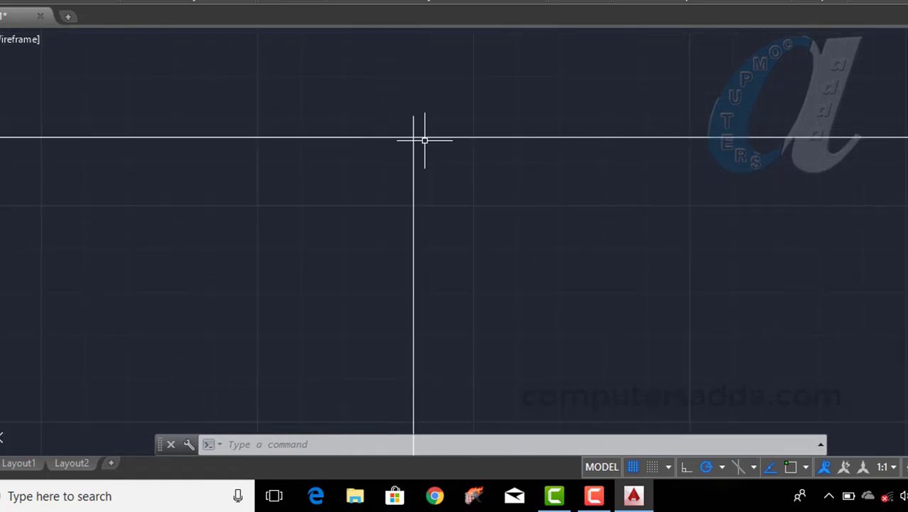
Erase the vertical line crossing the horizontal line and turn object snap on
left_click(412, 155)
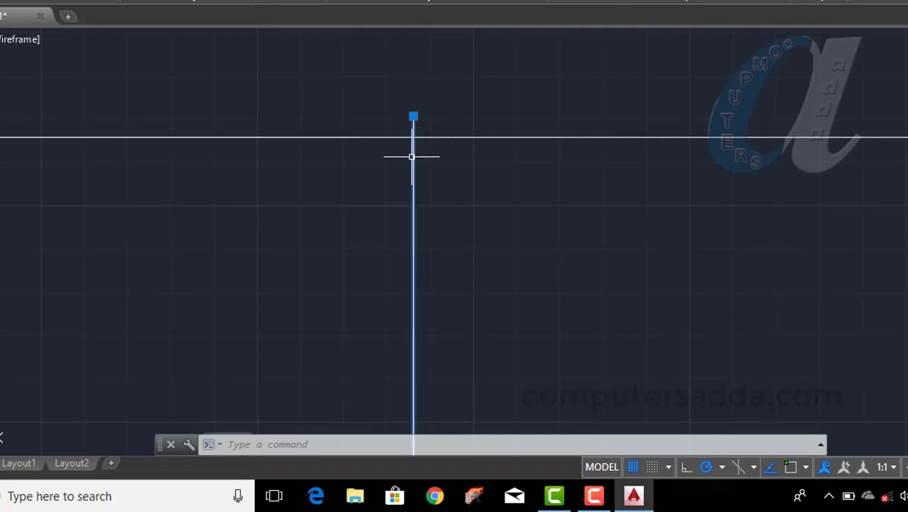
key("Delete")
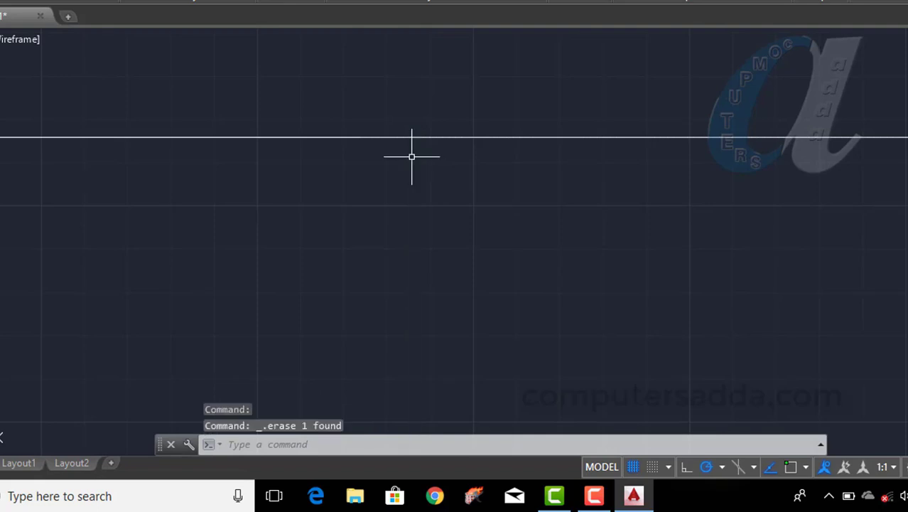
scroll(409, 155, "down", 3)
scroll(399, 176, "down", 4)
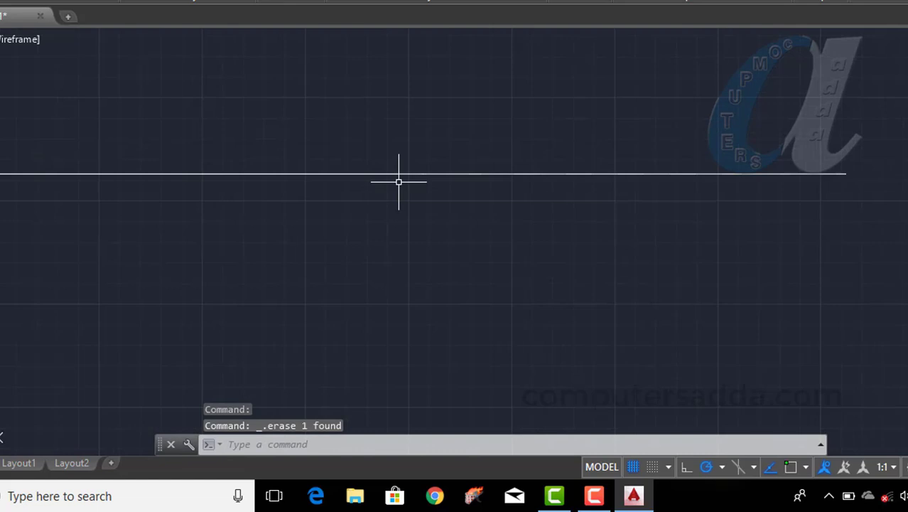
left_click(791, 467)
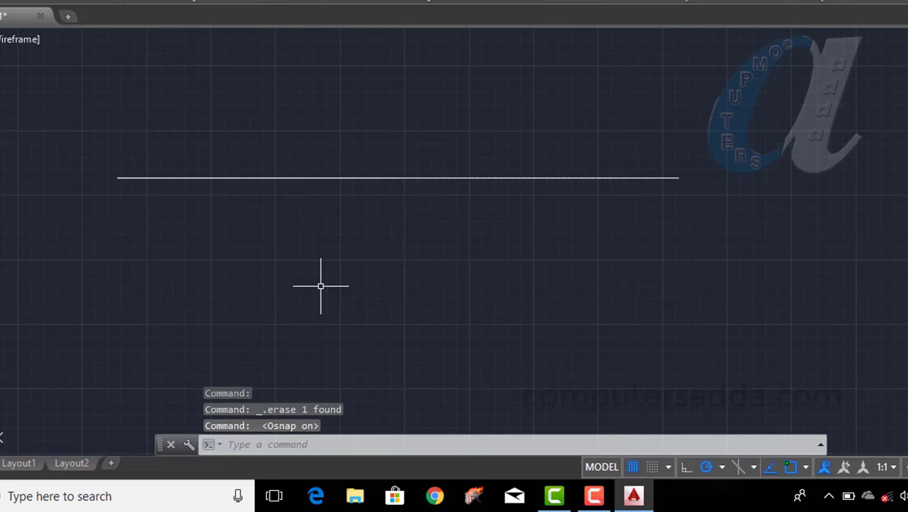
With object snap on, draw a vertical line straight down from the right endpoint of the horizontal line
type("l")
key("Return")
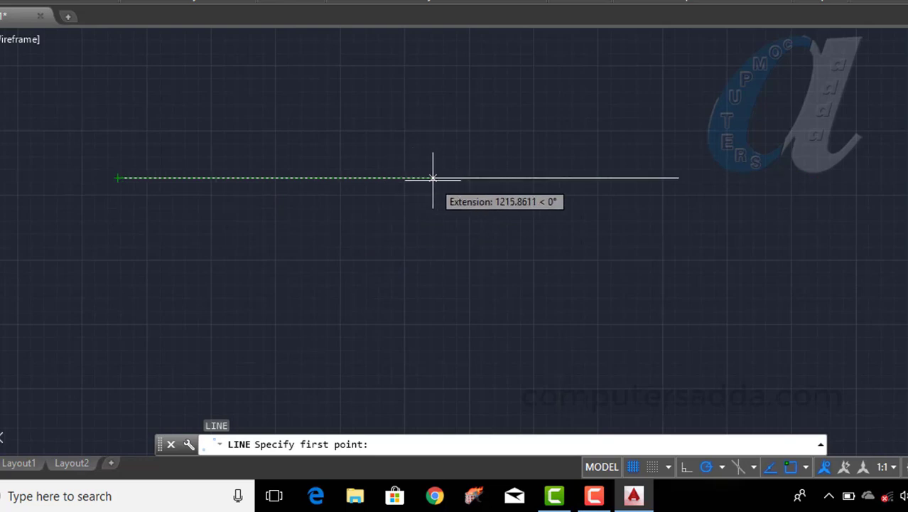
left_click(678, 178)
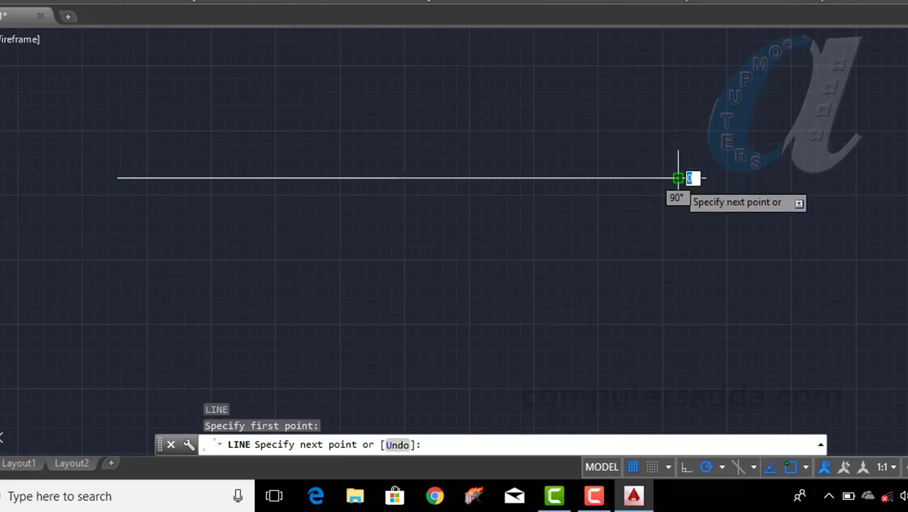
left_click(678, 310)
key("Return")
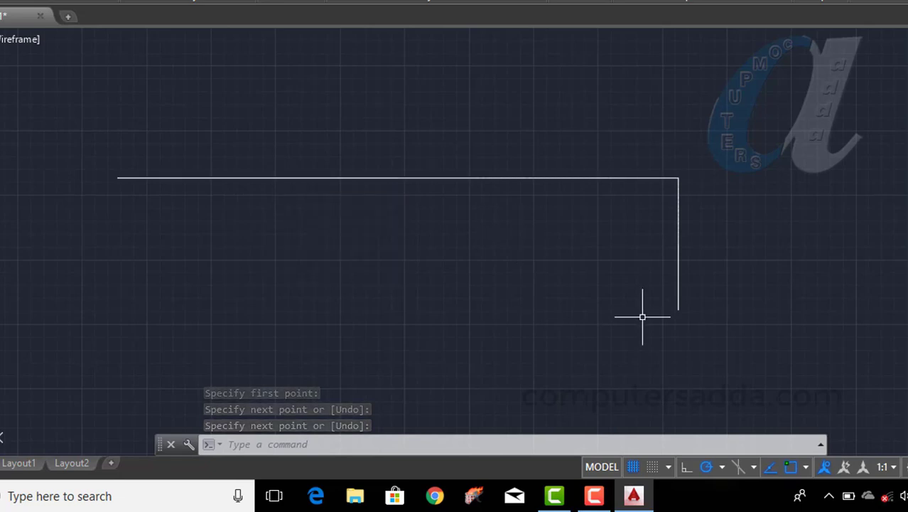
Review the available object snap modes and draw a circle below the left half of the horizontal line
left_click(806, 467)
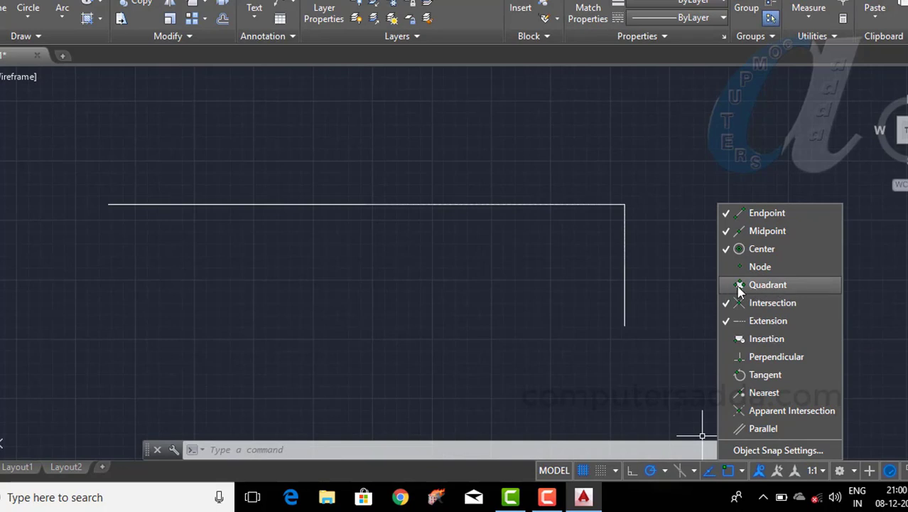
left_click(406, 299)
type("c")
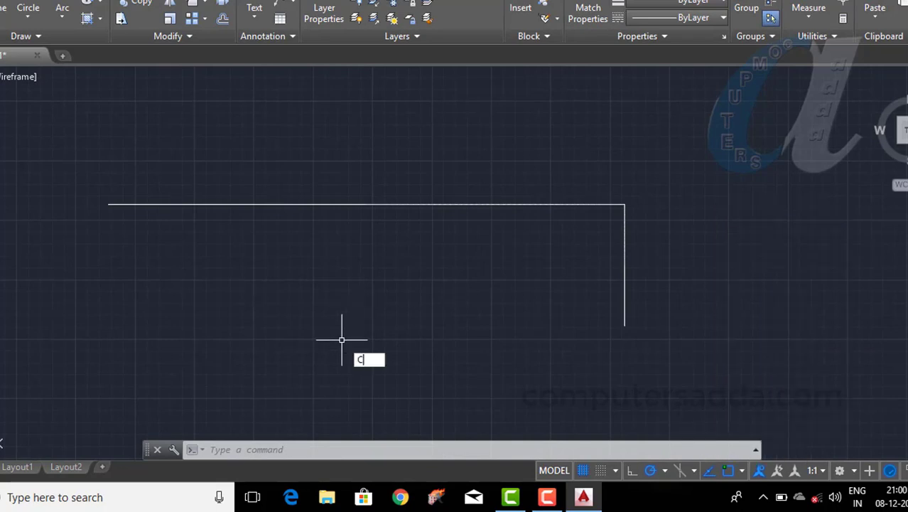
key("Return")
left_click(305, 329)
left_click(365, 326)
Start the Line command, enable all object snap modes in the drafting settings, and check the list of active modes
type("l")
key("Return")
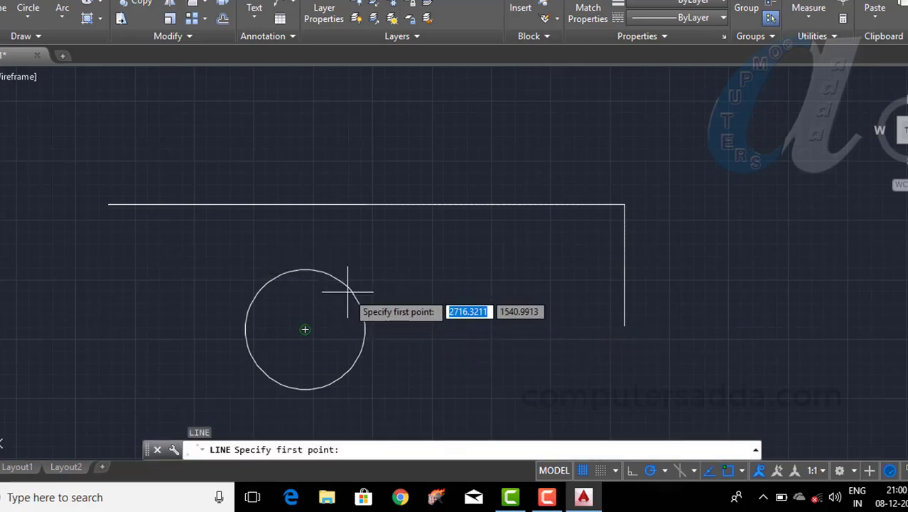
left_click(744, 470)
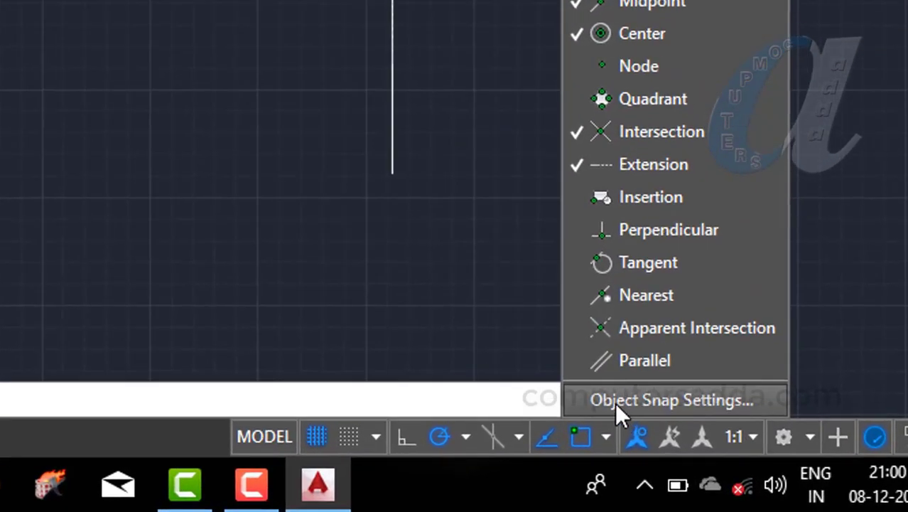
left_click(616, 402)
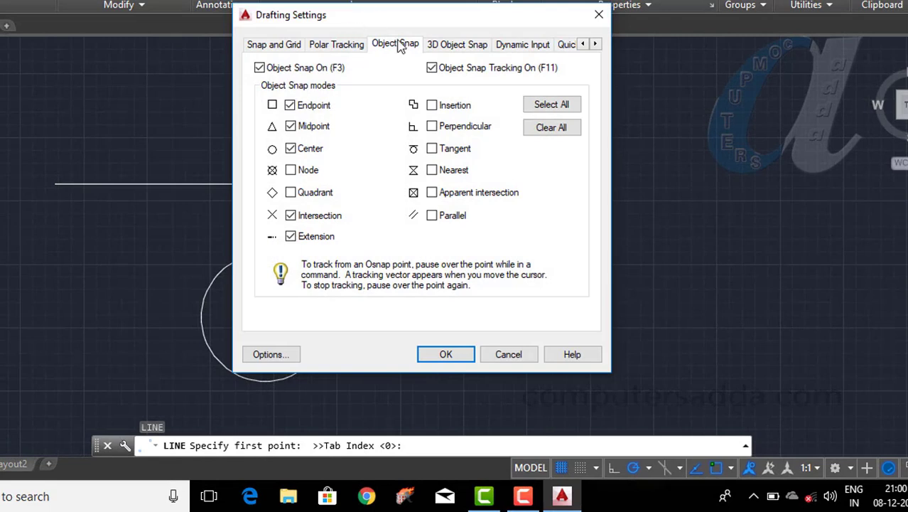
left_click(551, 105)
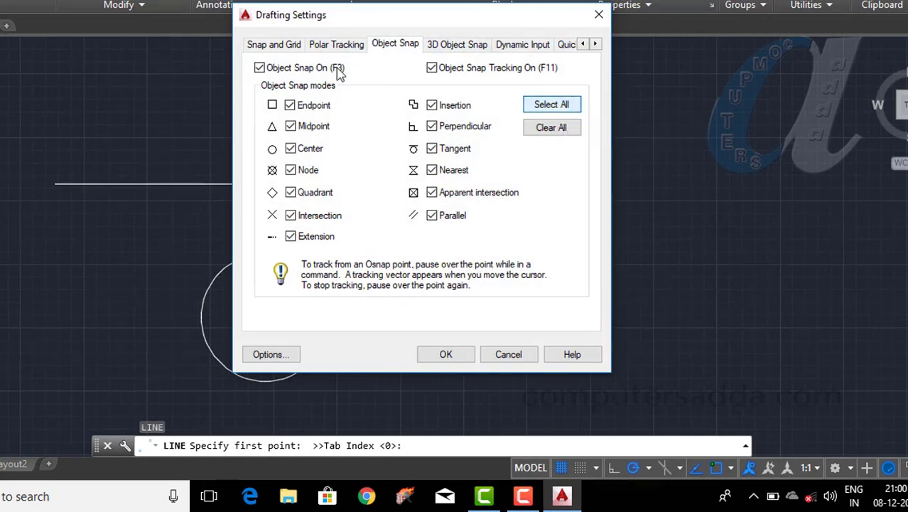
left_click(448, 358)
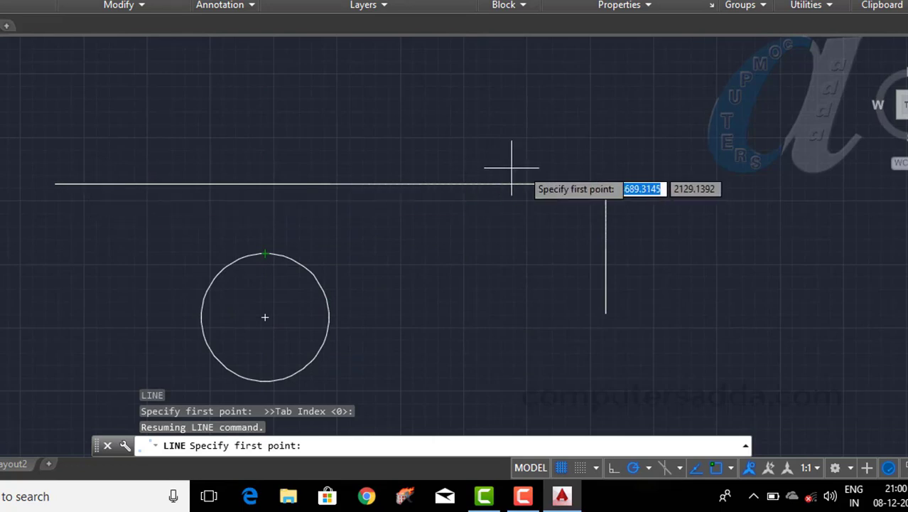
left_click(731, 467)
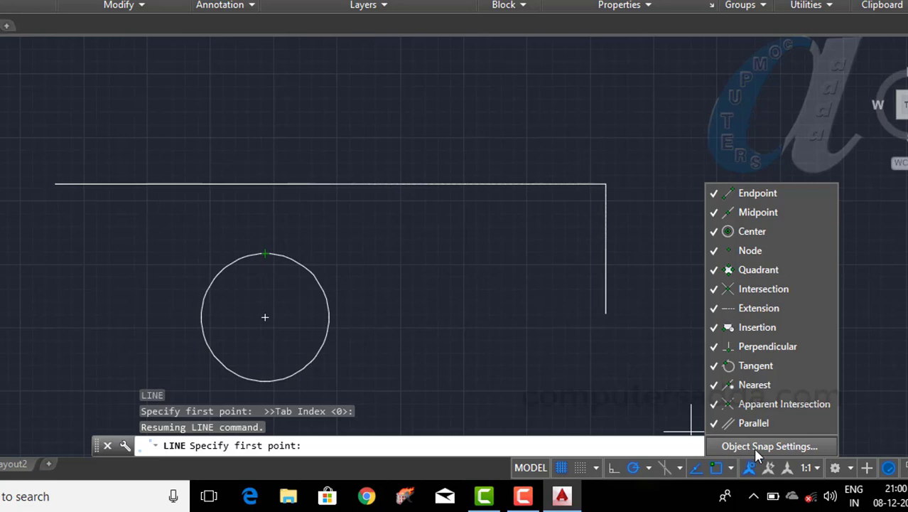
left_click(498, 350)
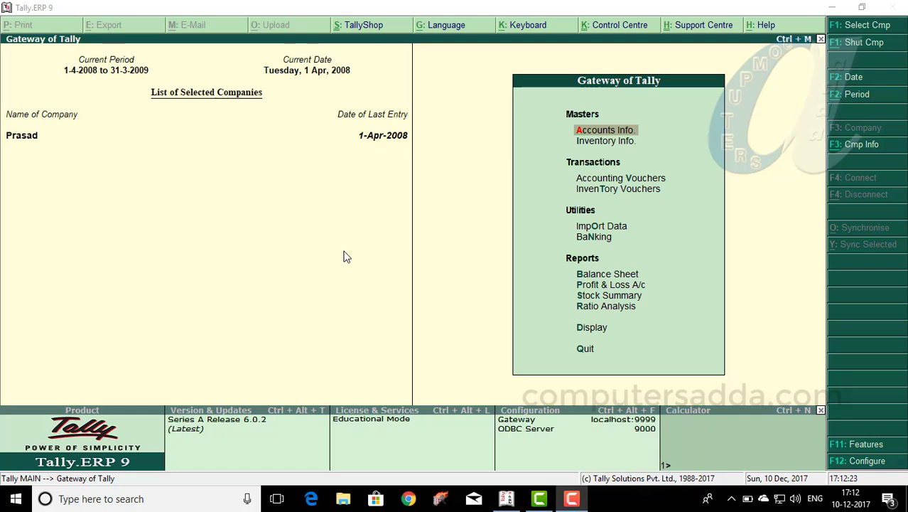
Switch to Tally.ERP 9, open Company Info and go through its options down to Alter
left_click(400, 59)
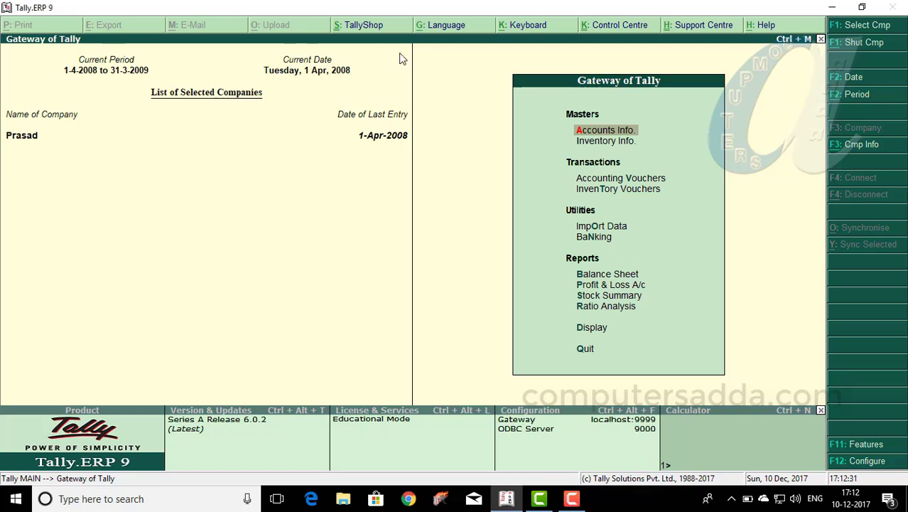
key("alt+F3")
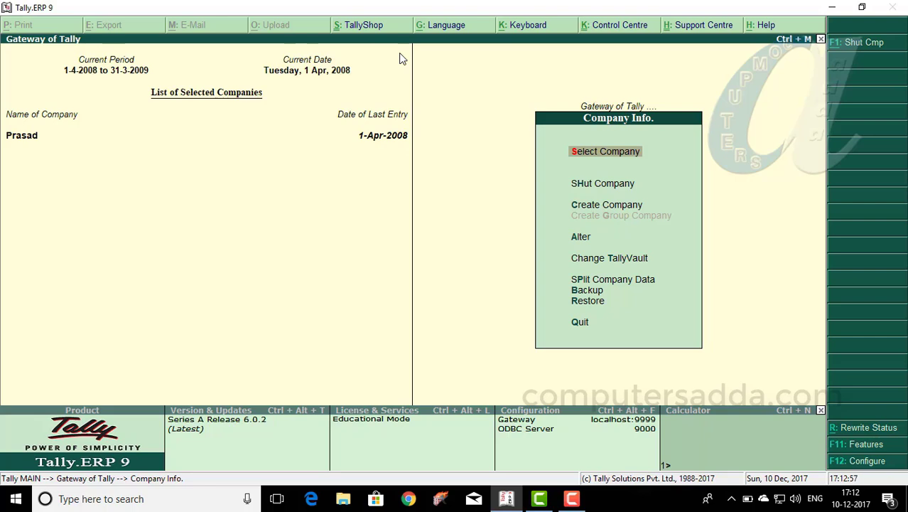
key("Down")
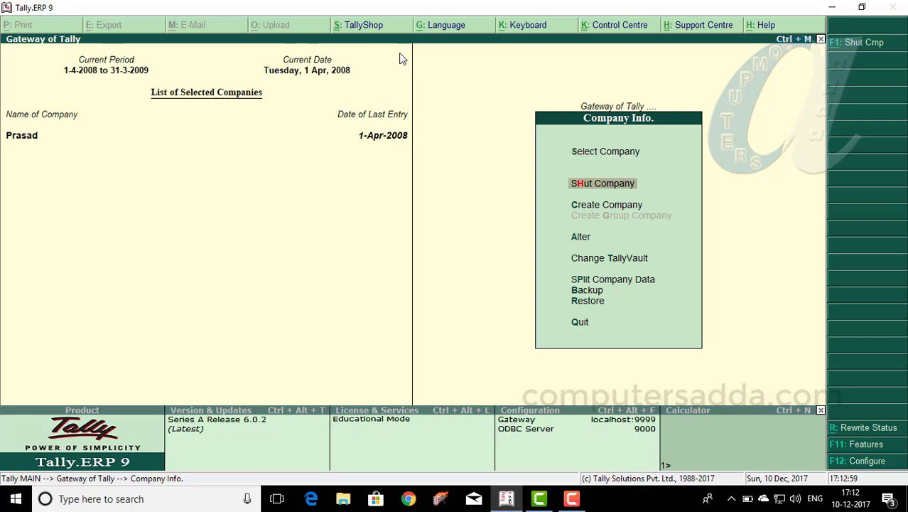
key("Down")
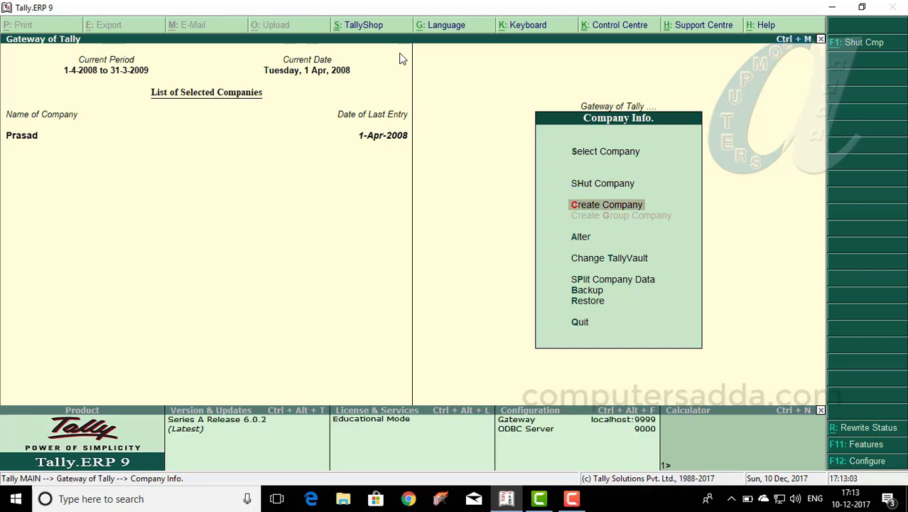
key("Down")
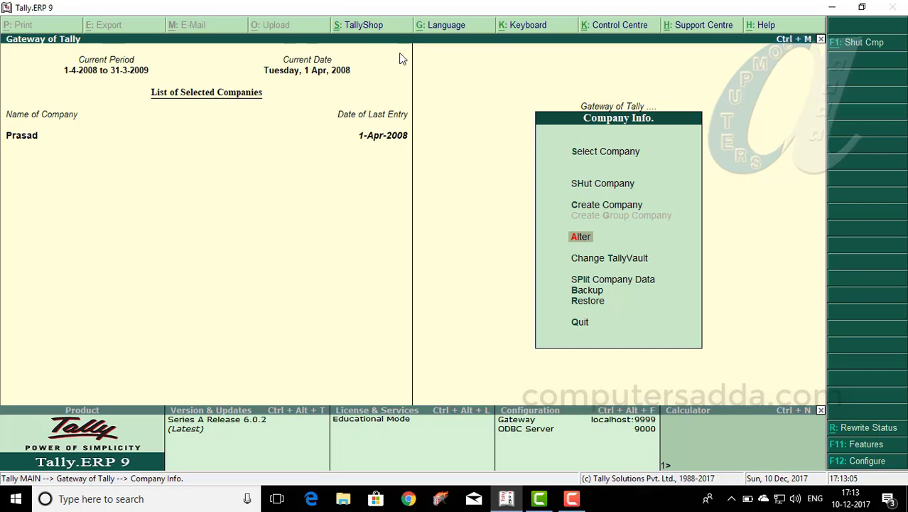